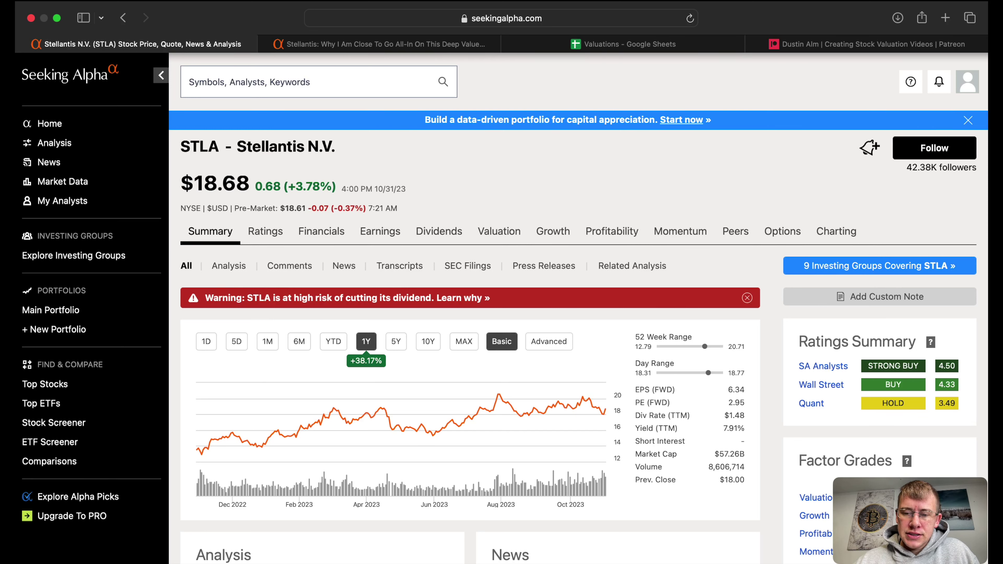
Step: Compare STLA's YTD and 1Y price charts, mark the 11/3/2023 earnings date, then open the deep-value article
{"action": "left_click", "coordinate": [333, 342]}
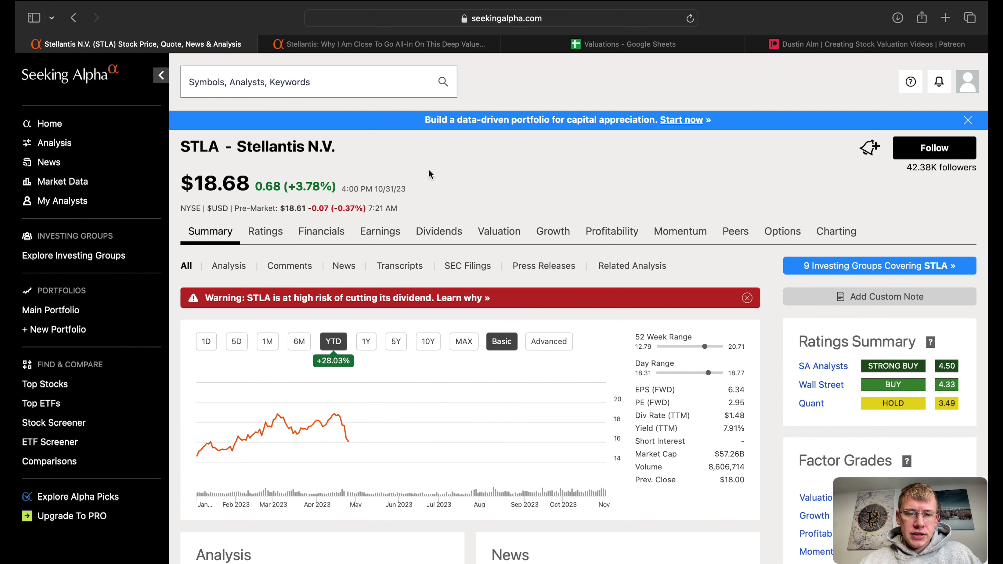
{"action": "left_click", "coordinate": [366, 341]}
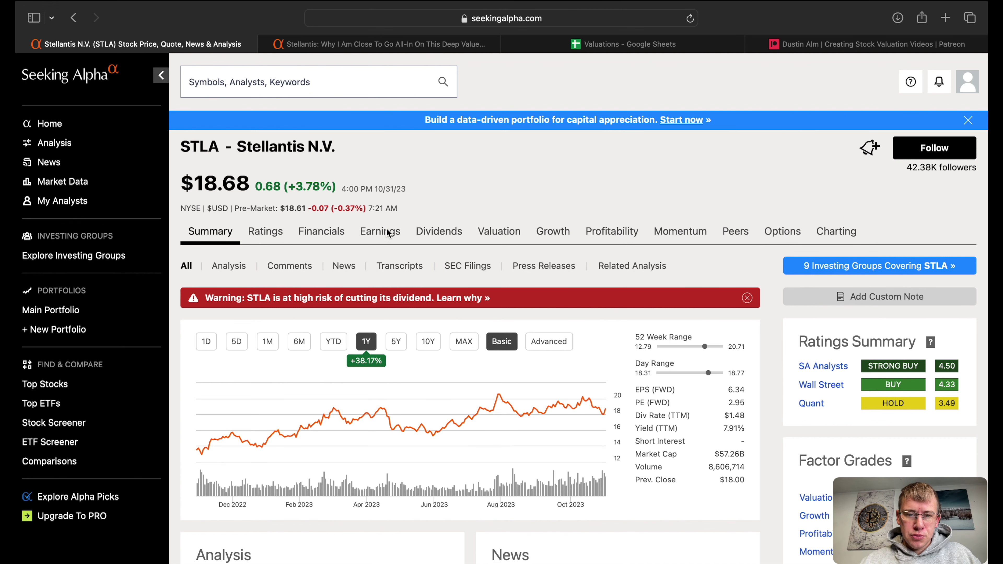
{"action": "left_click", "coordinate": [381, 236]}
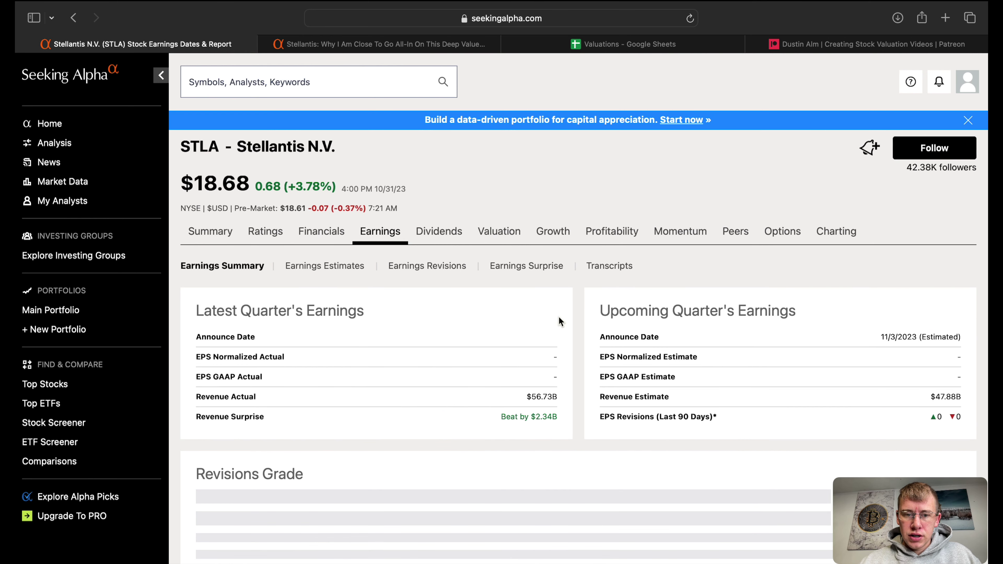
{"action": "left_click_drag", "start_coordinate": [884, 337], "coordinate": [917, 337]}
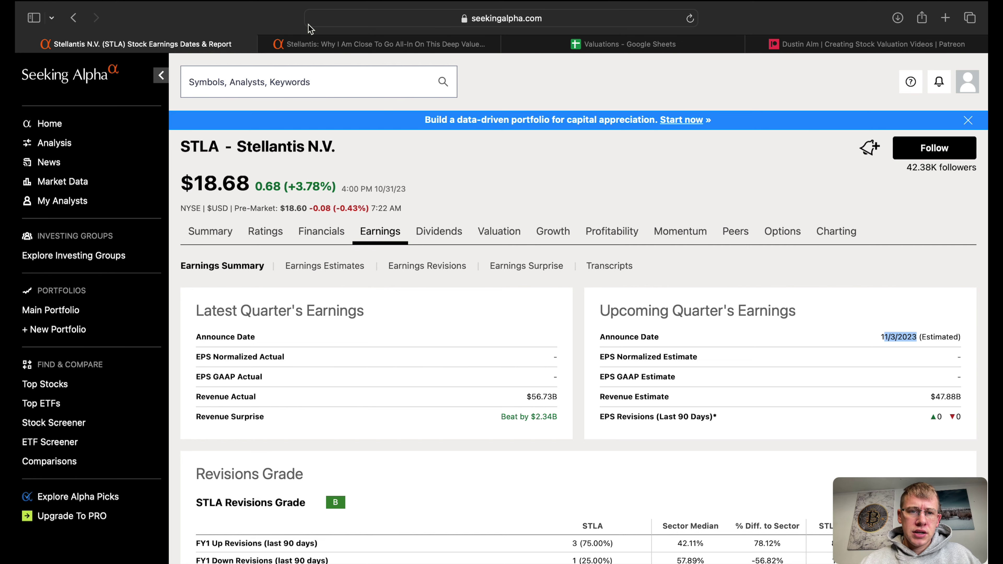
{"action": "left_click", "coordinate": [312, 42]}
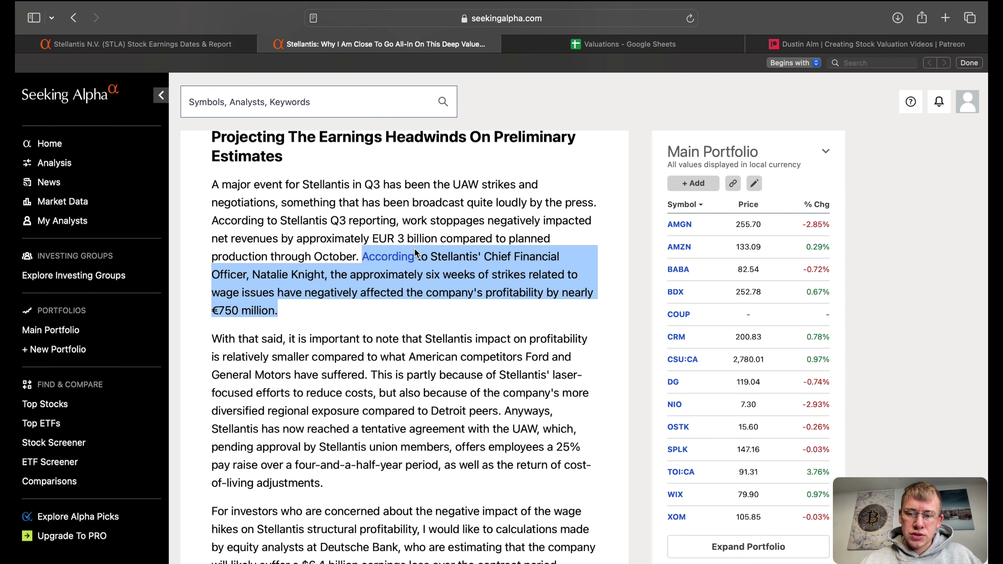
Step: Highlight the article's strike-impact and UAW pay-raise passages, then switch to the Valuations spreadsheet's Financials sheet
{"action": "scroll", "coordinate": [385, 294], "scroll_direction": "down", "scroll_amount": 1}
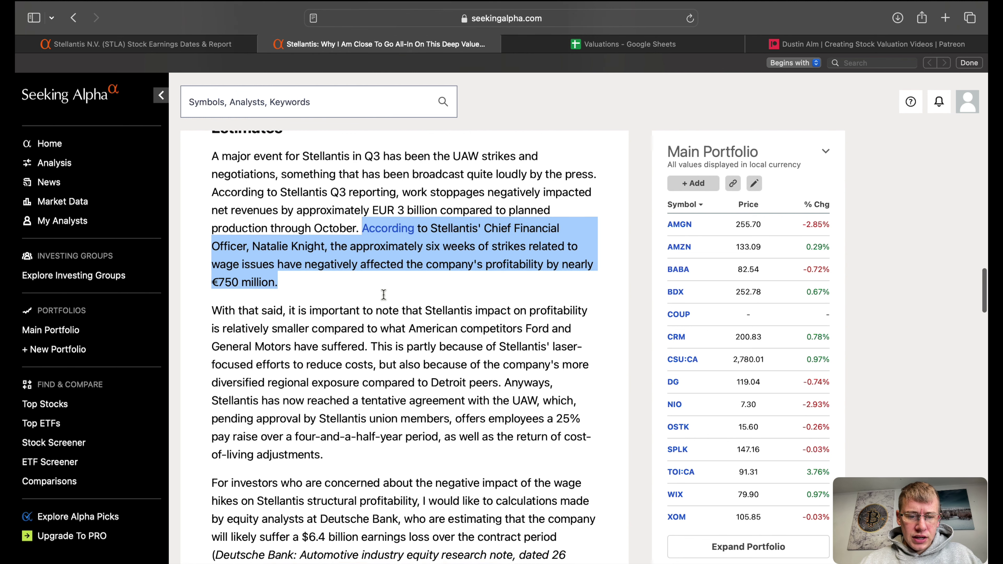
{"action": "left_click_drag", "start_coordinate": [558, 538], "coordinate": [281, 511]}
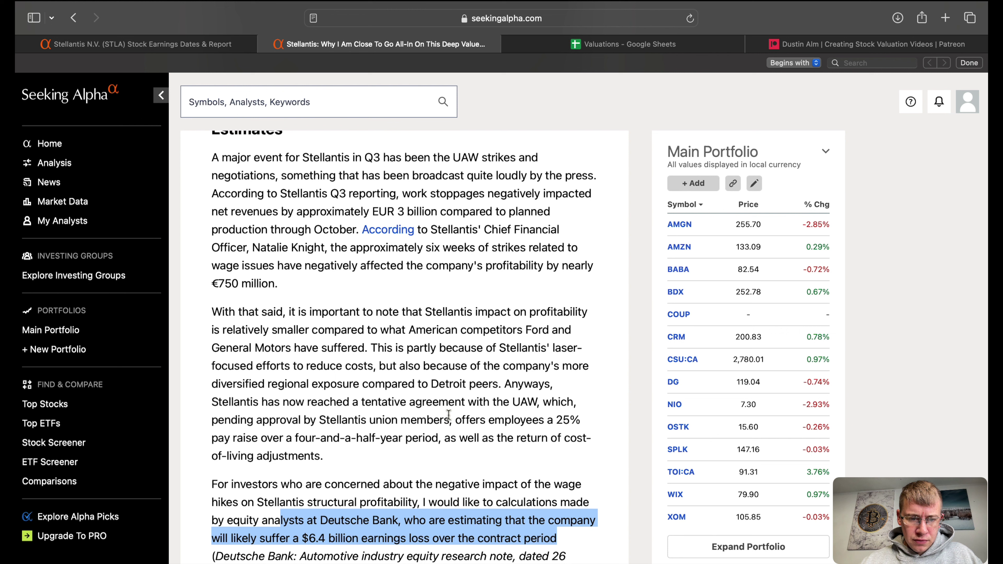
{"action": "left_click_drag", "start_coordinate": [213, 420], "coordinate": [507, 438]}
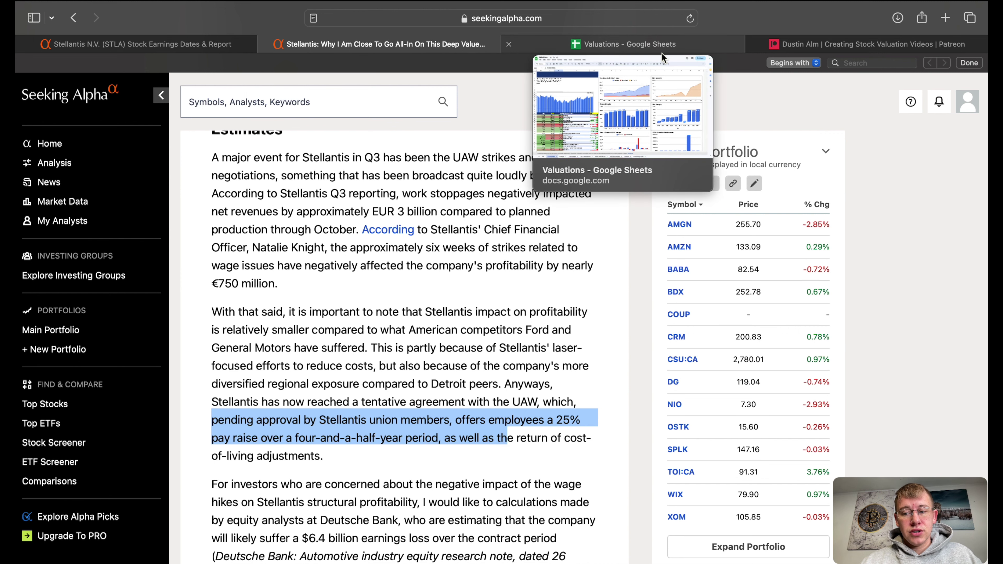
{"action": "left_click", "coordinate": [661, 53]}
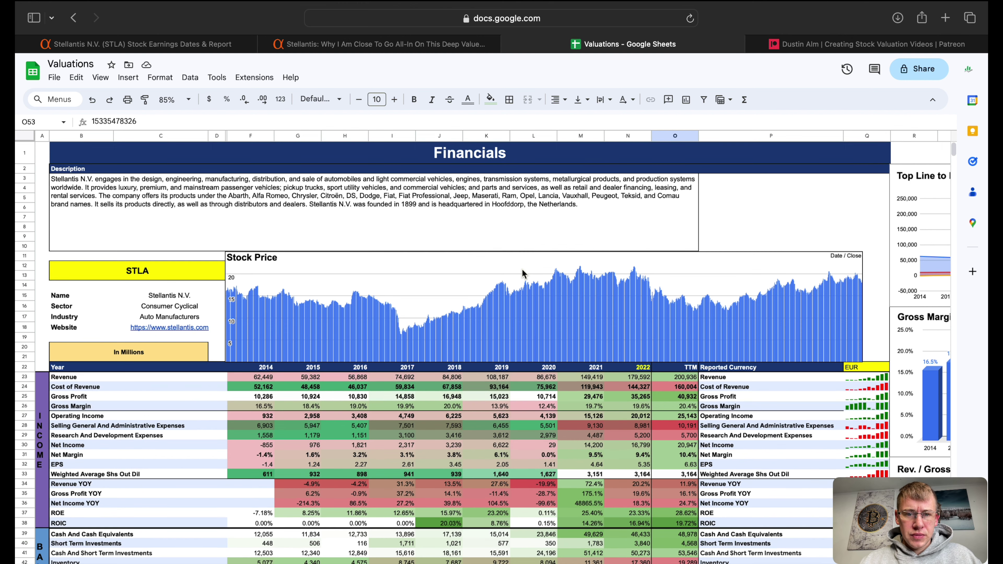
Step: Scroll the Financials sheet to columns M–AC to show the net income and margin charts
{"action": "scroll", "coordinate": [522, 273], "scroll_direction": "right", "scroll_amount": 10}
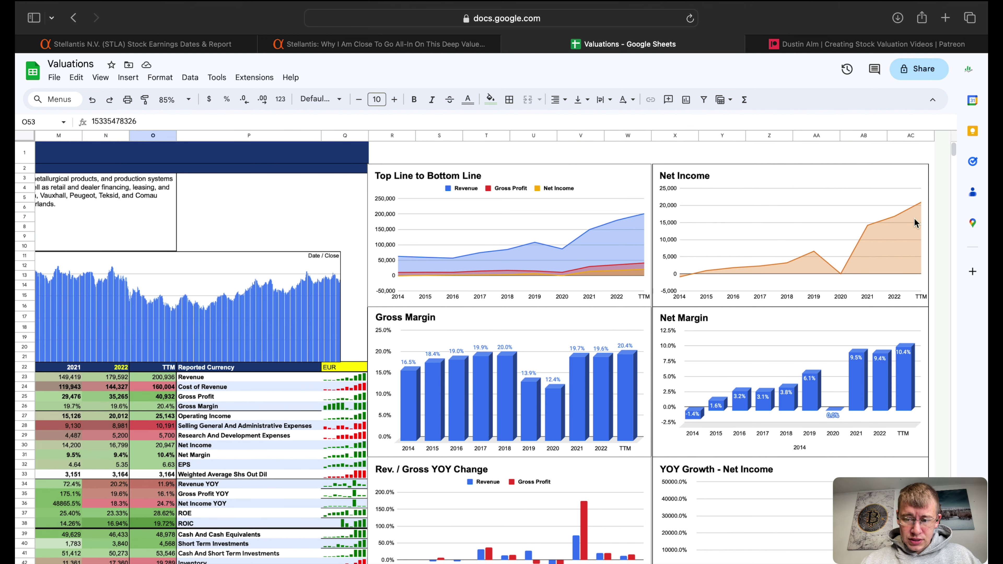
Step: Check STLA's TTM selling and administrative expenses in O28 and TTM net income of 20,947 in O30
{"action": "scroll", "coordinate": [628, 263], "scroll_direction": "down", "scroll_amount": 3}
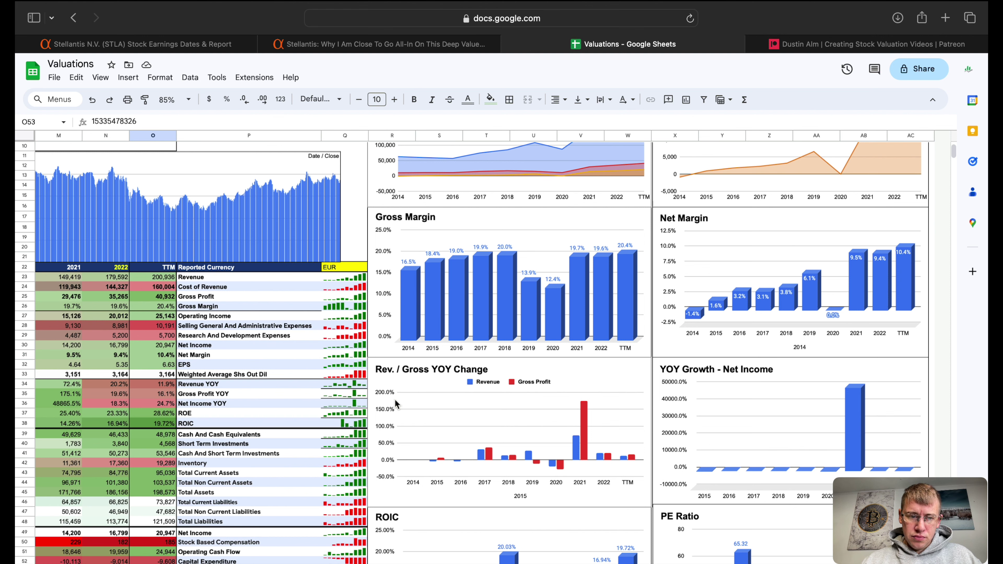
{"action": "left_click", "coordinate": [156, 330]}
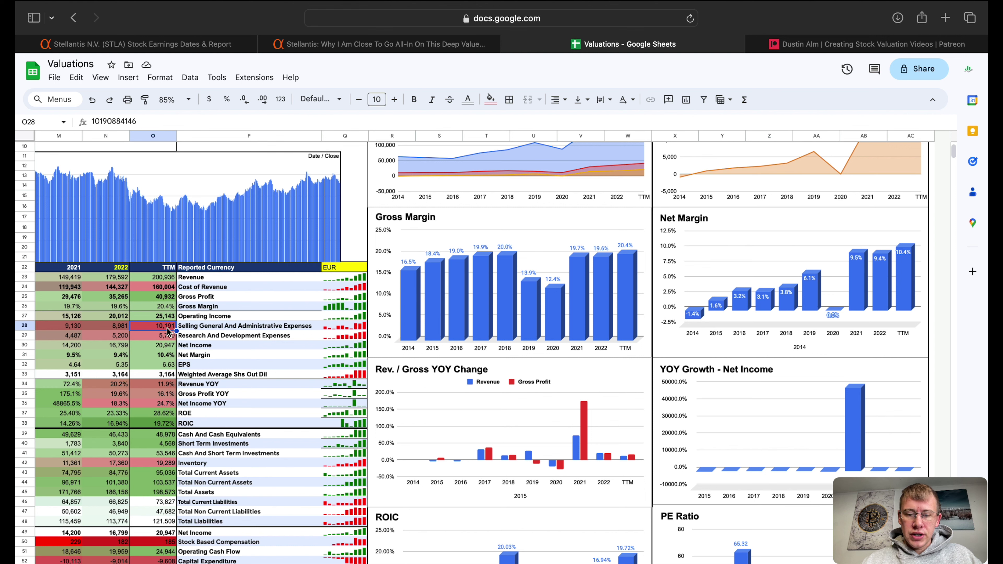
{"action": "left_click", "coordinate": [166, 347]}
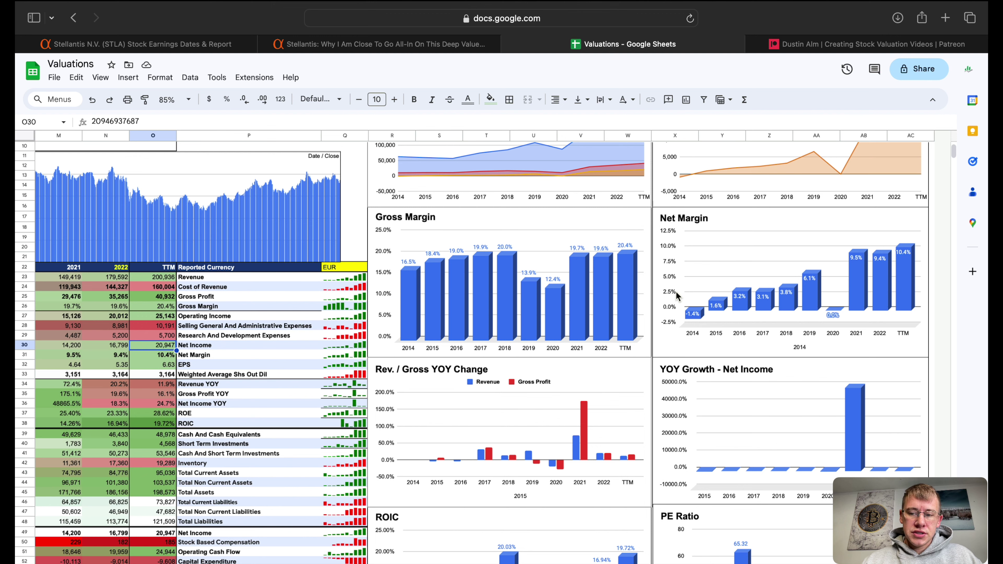
Step: Inspect the Rev. / Gross YOY Change and ROIC charts, noting ROIC 19.72% TTM and PE ratio 2.81
{"action": "scroll", "coordinate": [677, 291], "scroll_direction": "down", "scroll_amount": 5}
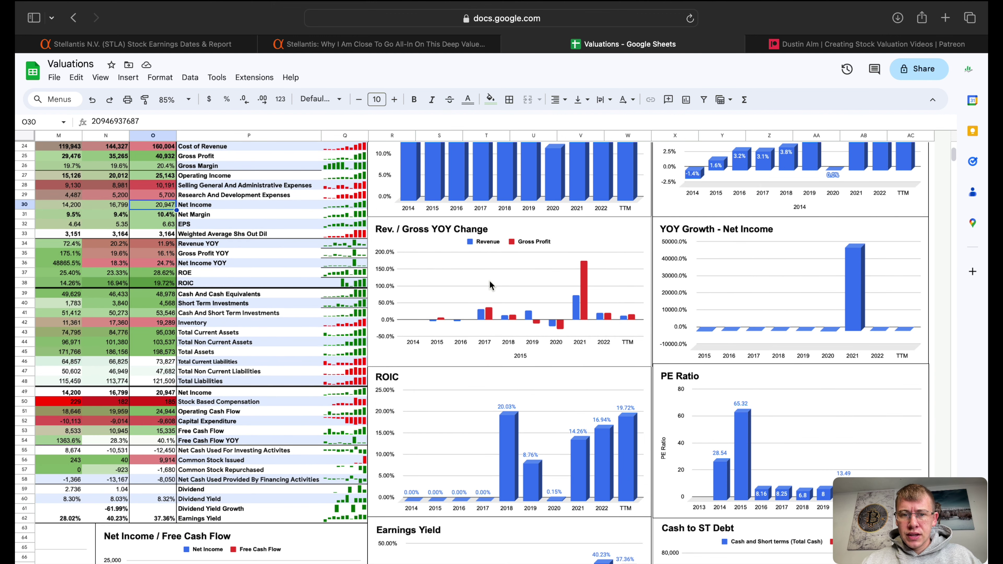
{"action": "left_click", "coordinate": [631, 324]}
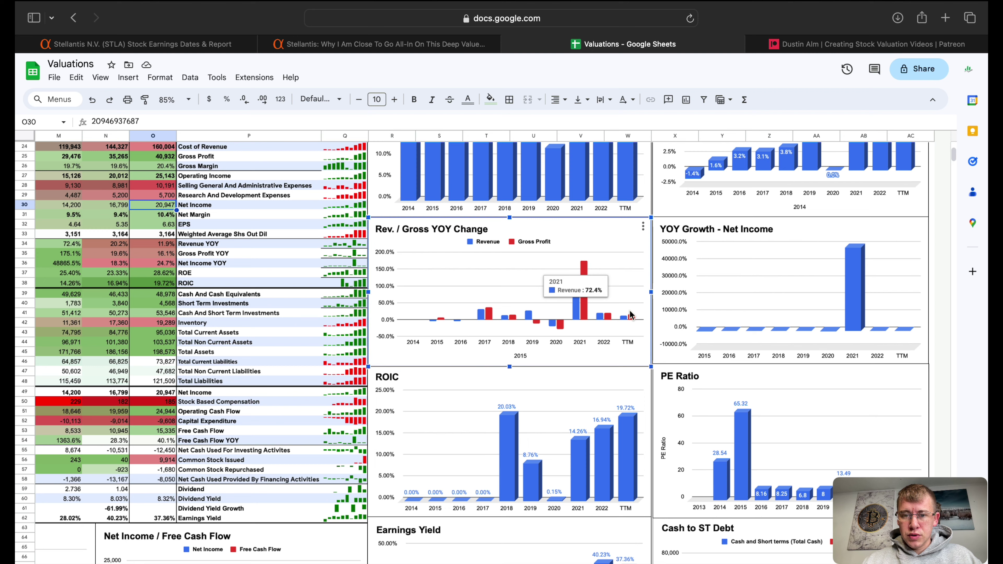
{"action": "scroll", "coordinate": [647, 327], "scroll_direction": "down", "scroll_amount": 5}
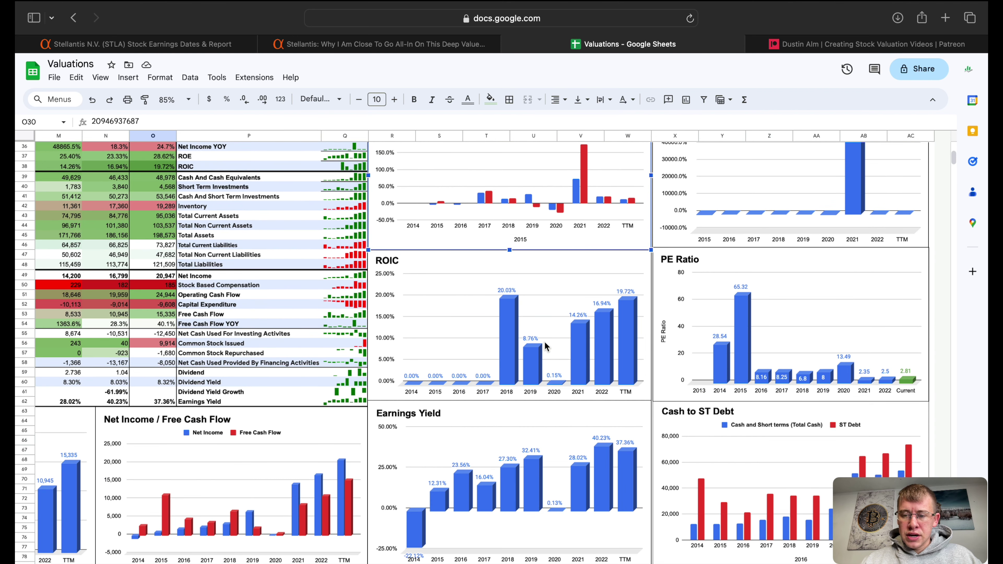
{"action": "scroll", "coordinate": [517, 450], "scroll_direction": "down", "scroll_amount": 3}
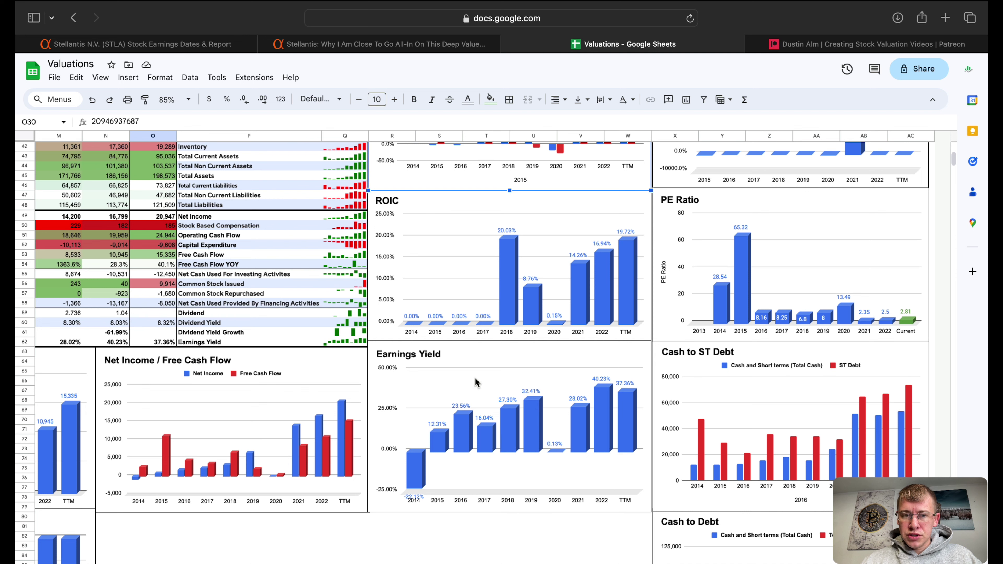
{"action": "left_click", "coordinate": [631, 261]}
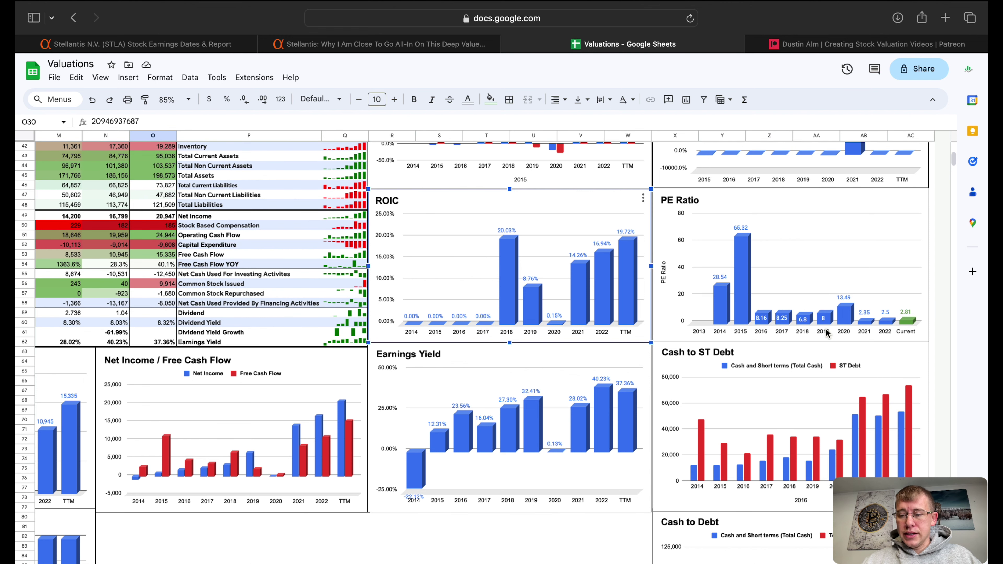
{"action": "scroll", "coordinate": [827, 333], "scroll_direction": "down", "scroll_amount": 5}
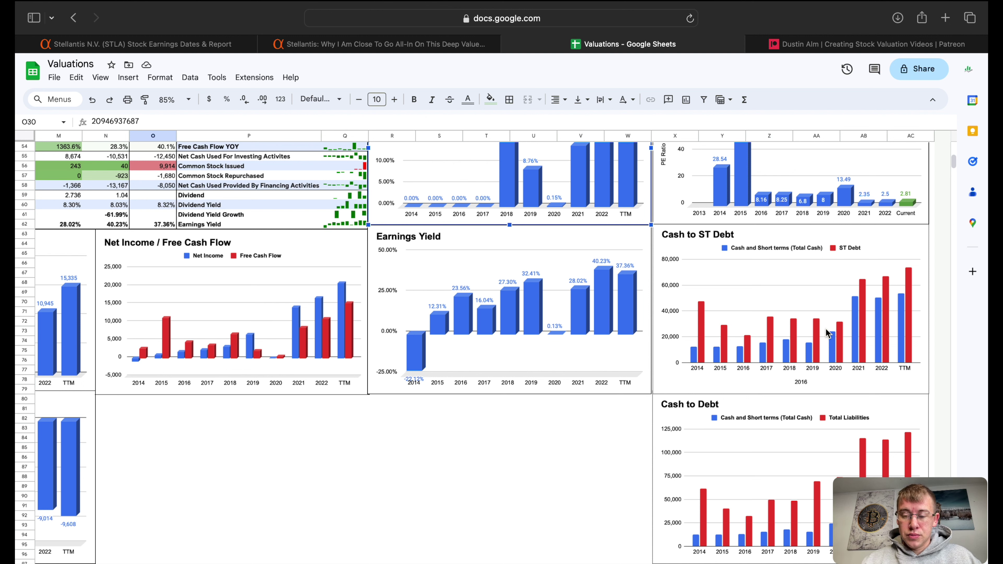
Step: Inspect the Cash to ST Debt and Cash to Debt charts, then return to the share count, FCF and capex charts
{"action": "left_click", "coordinate": [905, 312]}
{"action": "mouse_move", "coordinate": [904, 313]}
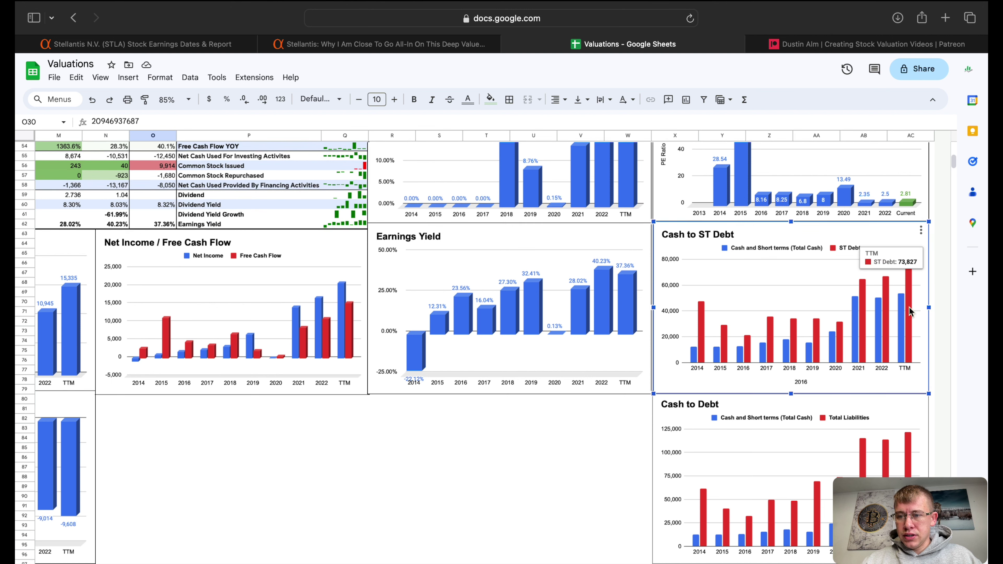
{"action": "scroll", "coordinate": [790, 316], "scroll_direction": "down", "scroll_amount": 2}
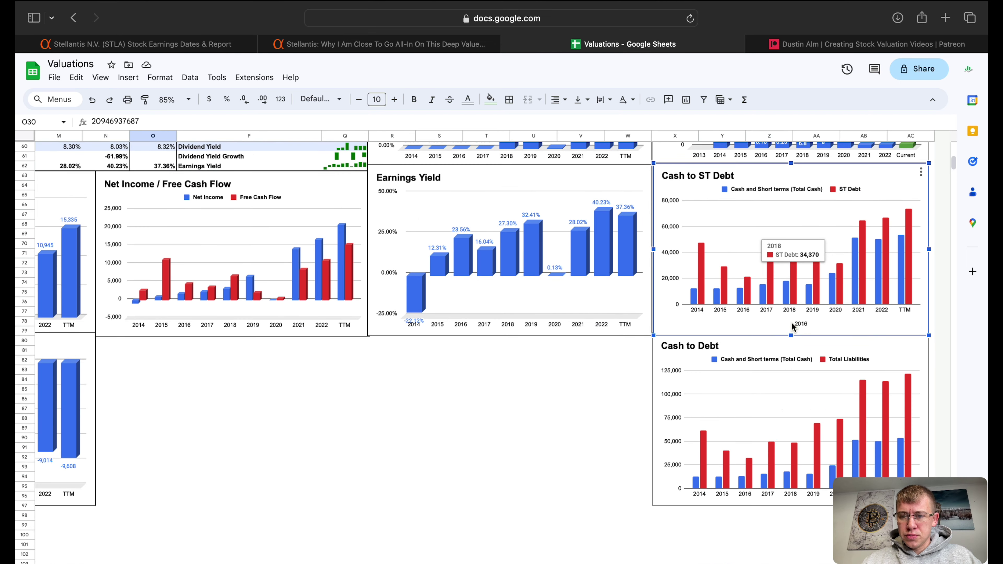
{"action": "scroll", "coordinate": [791, 402], "scroll_direction": "down", "scroll_amount": 3}
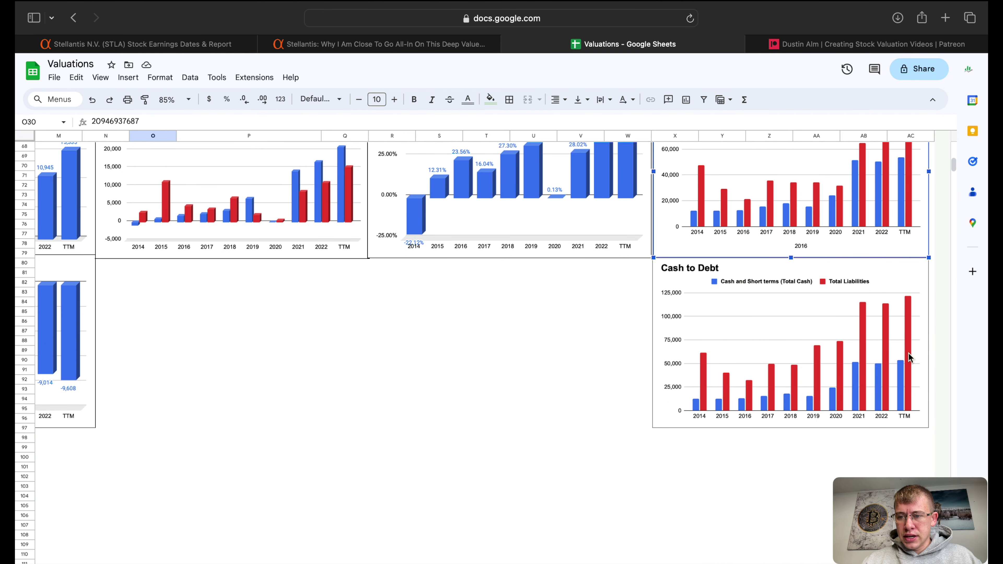
{"action": "left_click", "coordinate": [910, 357]}
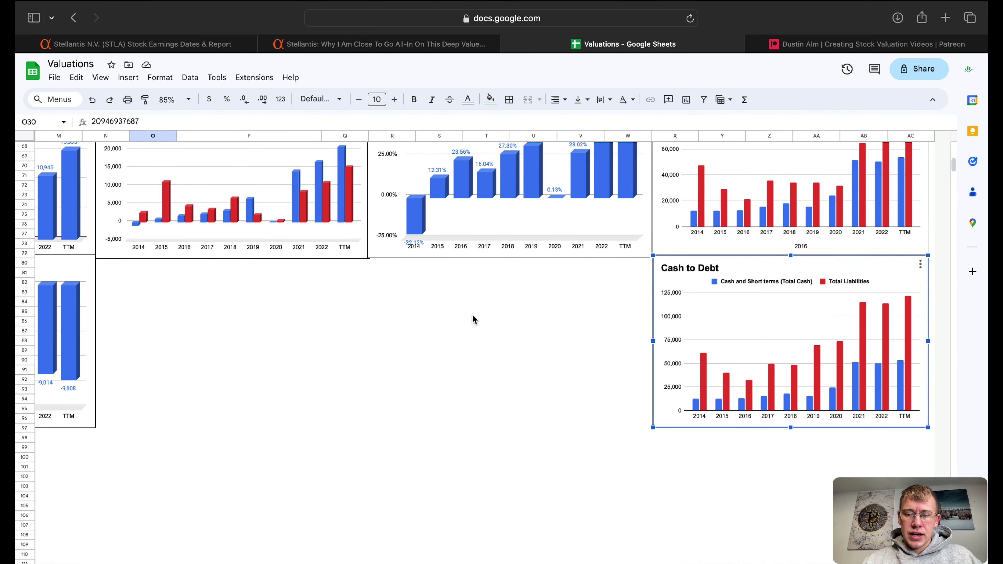
{"action": "scroll", "coordinate": [475, 319], "scroll_direction": "up", "scroll_amount": 4}
{"action": "scroll", "coordinate": [474, 319], "scroll_direction": "left", "scroll_amount": 8}
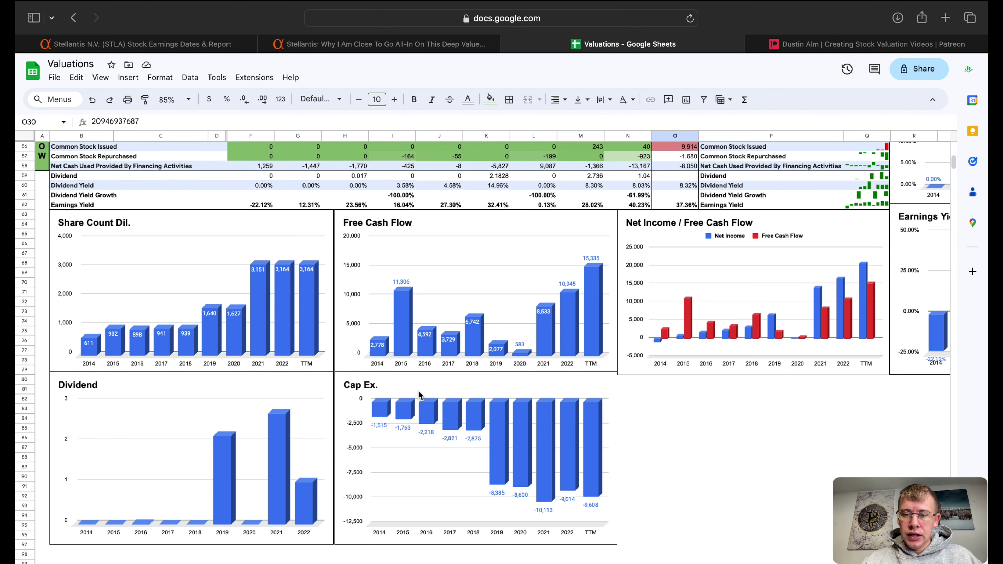
{"action": "left_click", "coordinate": [865, 291]}
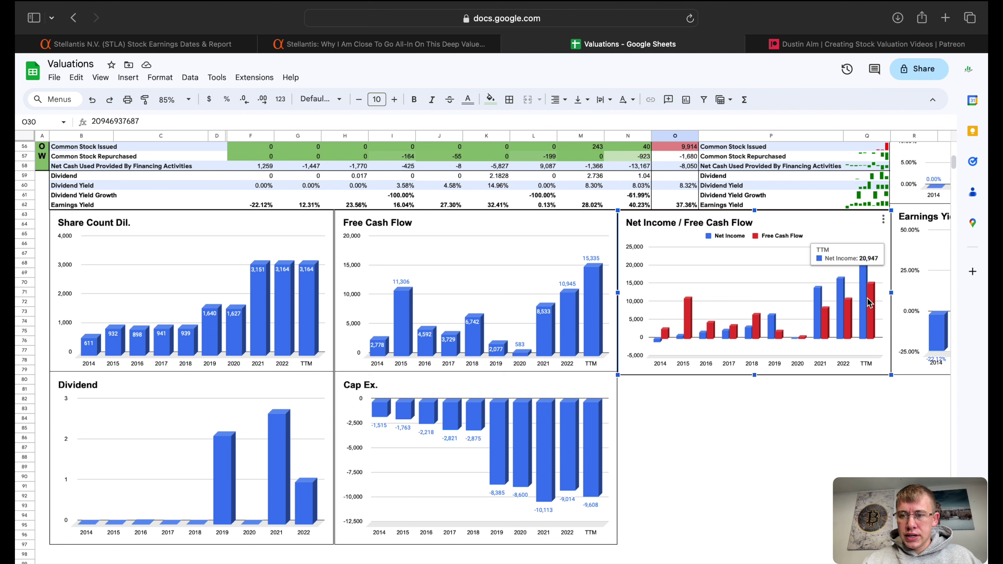
{"action": "mouse_move", "coordinate": [869, 300]}
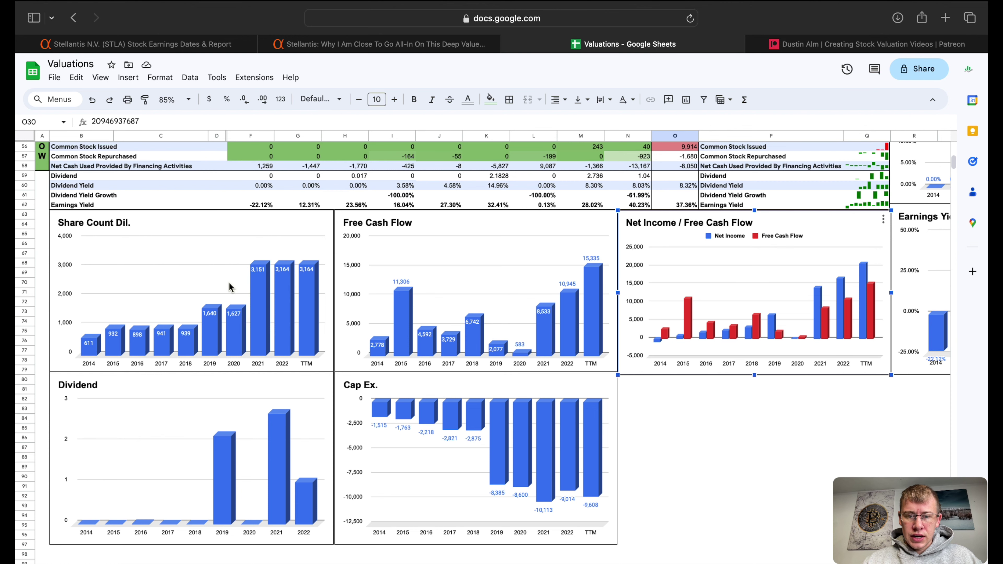
{"action": "scroll", "coordinate": [230, 287], "scroll_direction": "up", "scroll_amount": 3}
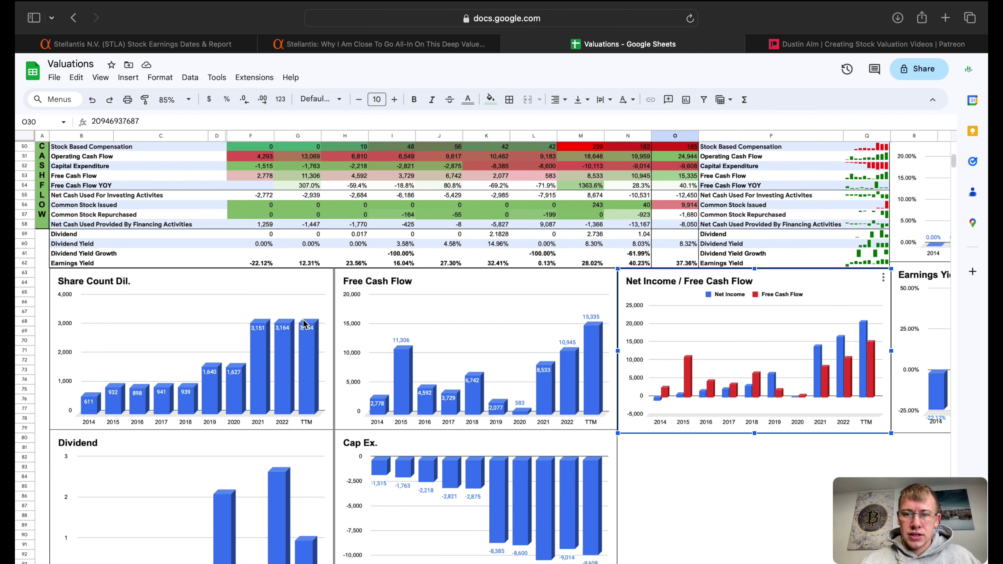
{"action": "scroll", "coordinate": [304, 324], "scroll_direction": "down", "scroll_amount": 3}
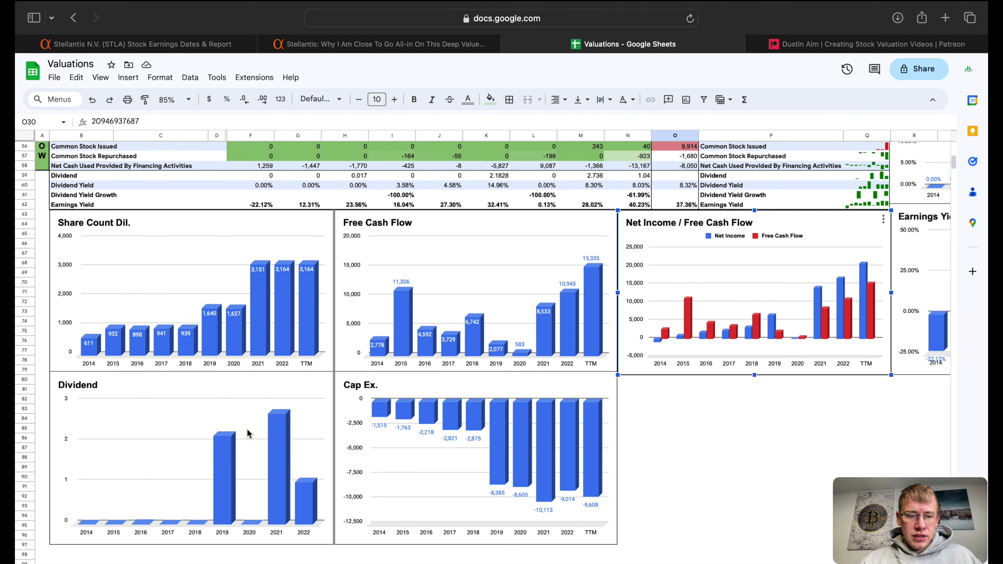
{"action": "scroll", "coordinate": [248, 433], "scroll_direction": "up", "scroll_amount": 2}
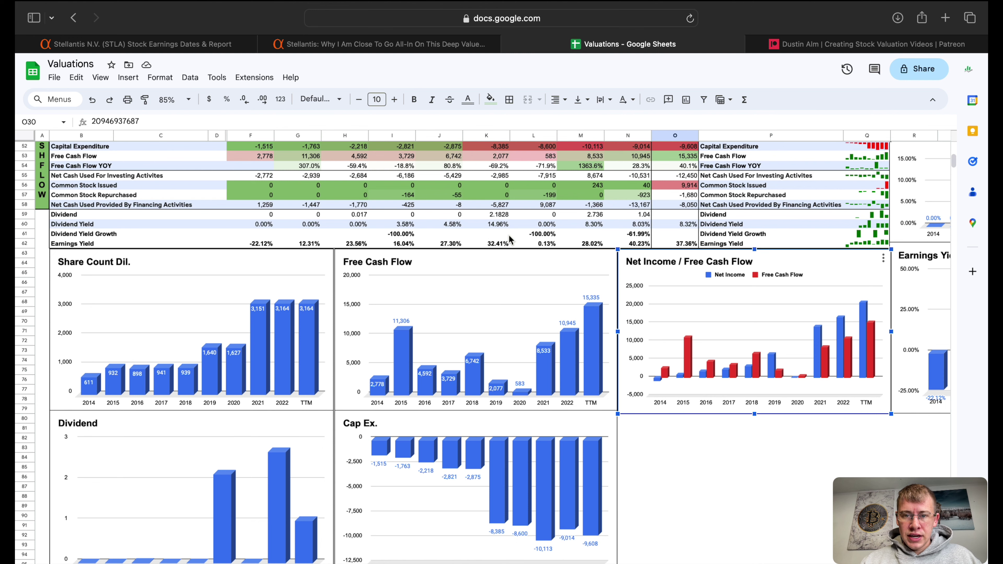
{"action": "left_click", "coordinate": [499, 217]}
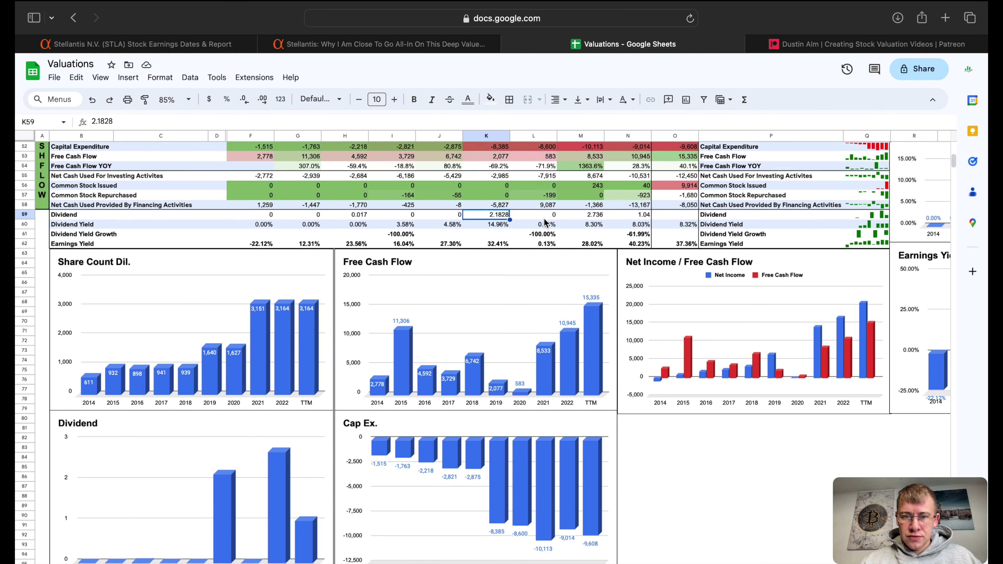
{"action": "left_click", "coordinate": [555, 219]}
{"action": "left_click", "coordinate": [593, 219]}
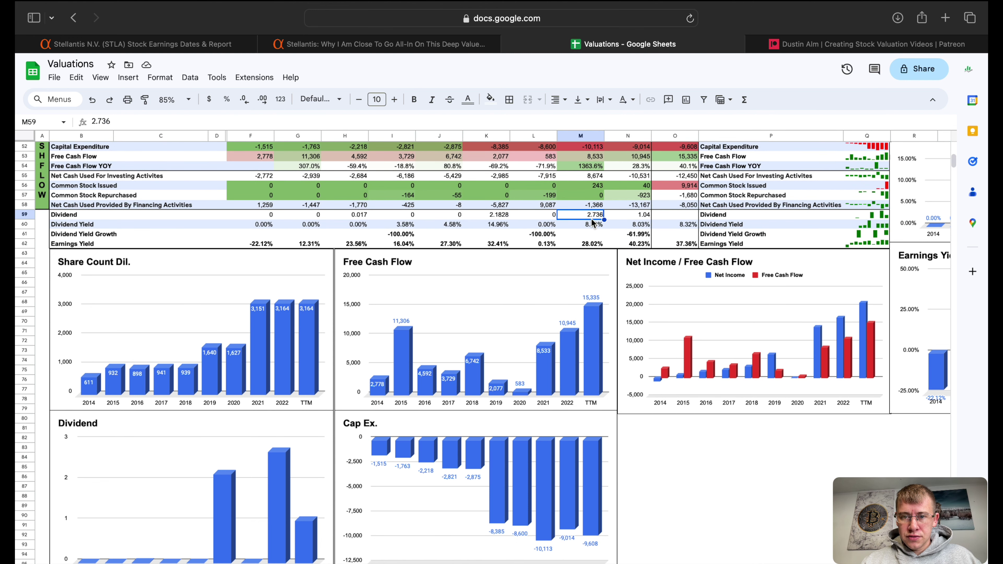
{"action": "left_click", "coordinate": [642, 221]}
{"action": "scroll", "coordinate": [317, 427], "scroll_direction": "down", "scroll_amount": 4}
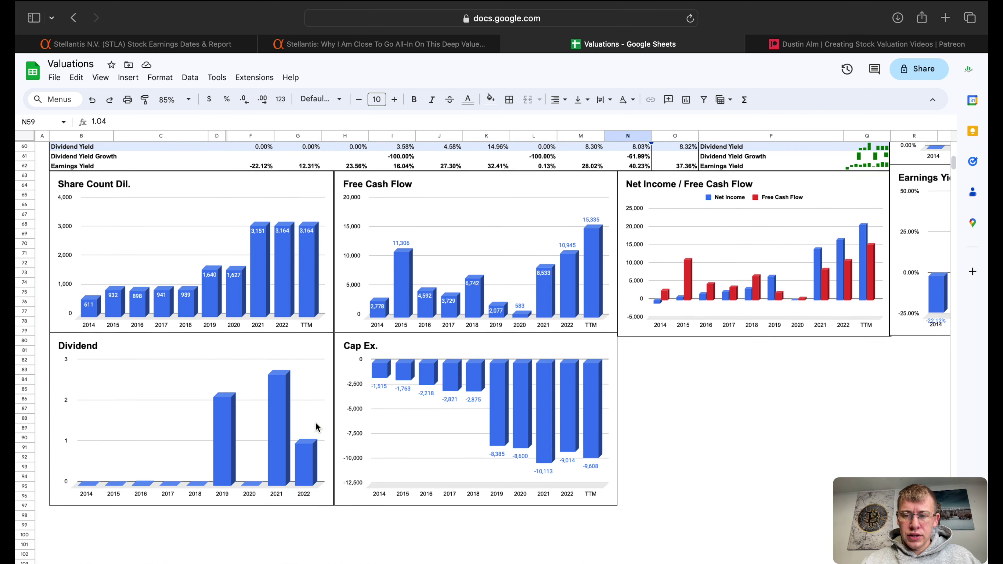
{"action": "scroll", "coordinate": [253, 324], "scroll_direction": "up", "scroll_amount": 7}
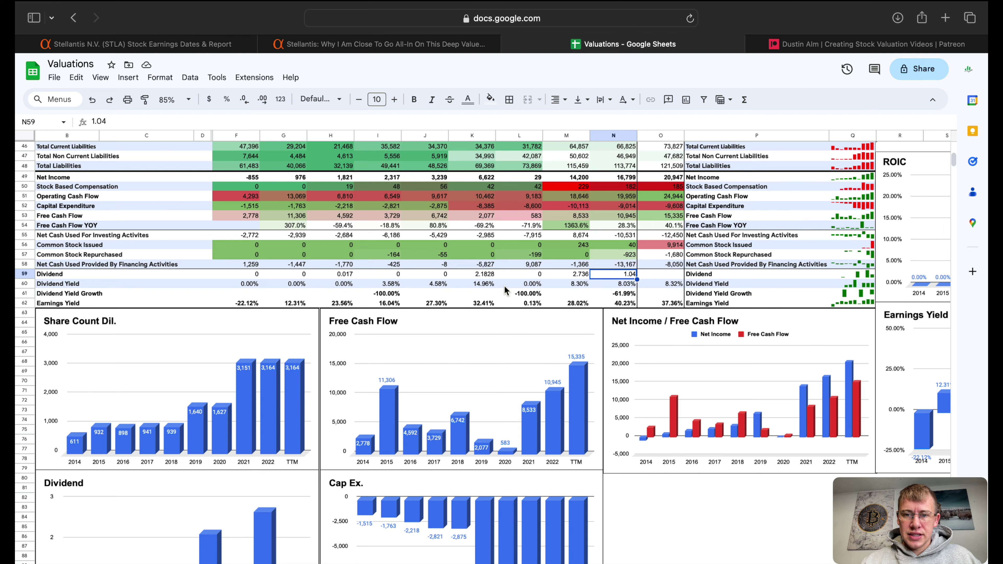
{"action": "scroll", "coordinate": [428, 329], "scroll_direction": "down", "scroll_amount": 4}
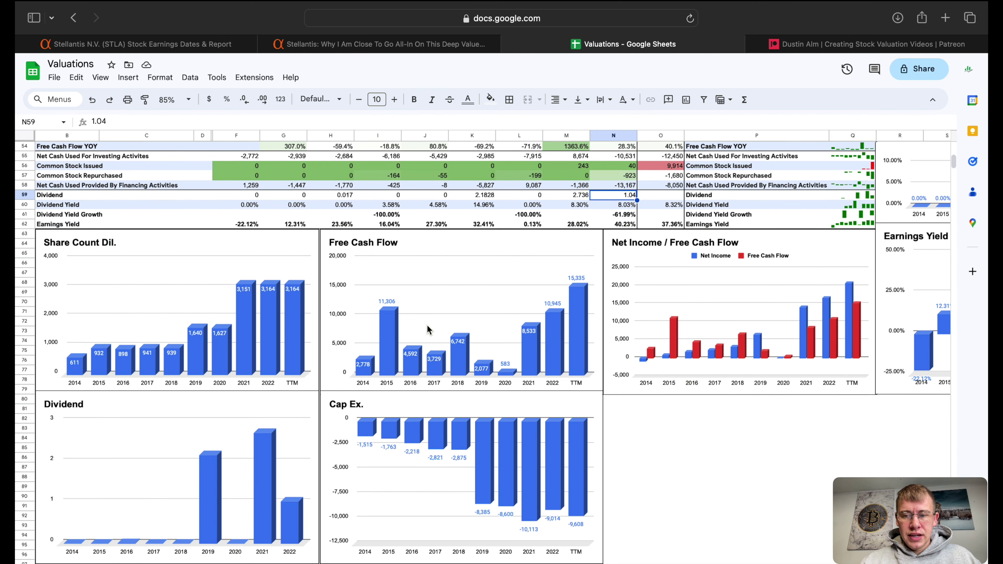
{"action": "scroll", "coordinate": [428, 329], "scroll_direction": "down", "scroll_amount": 1}
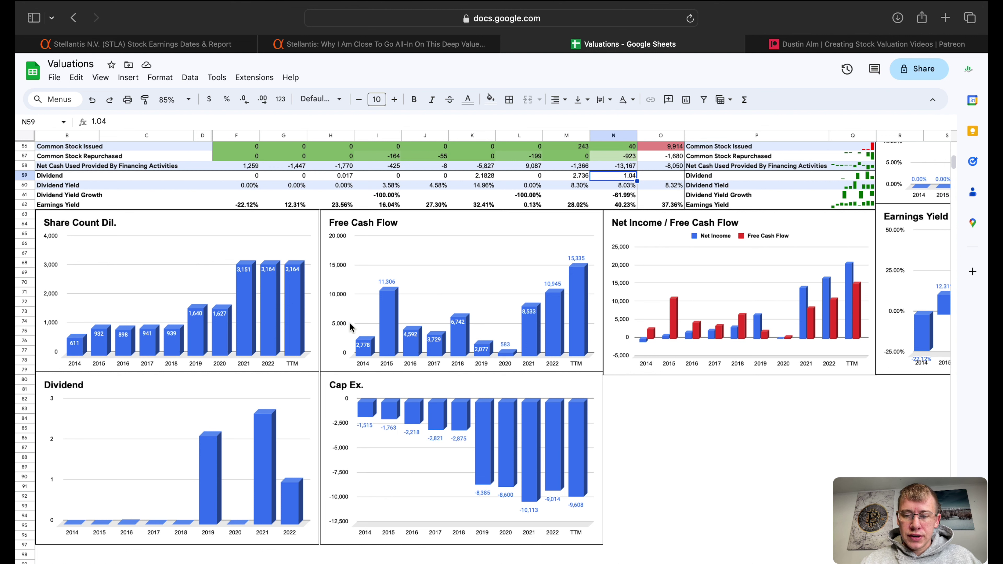
{"action": "left_click", "coordinate": [673, 189]}
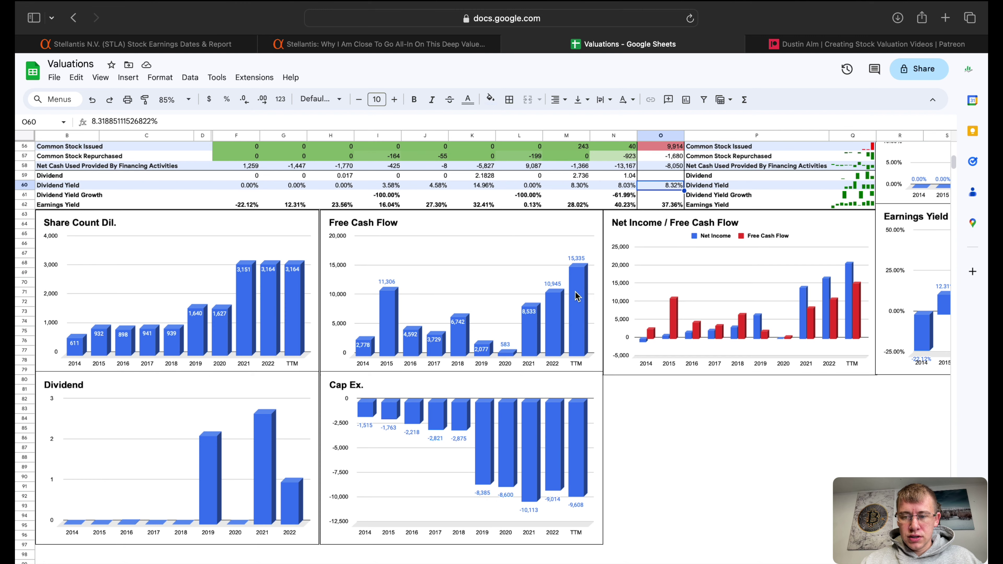
{"action": "scroll", "coordinate": [578, 292], "scroll_direction": "right", "scroll_amount": 5}
{"action": "scroll", "coordinate": [577, 297], "scroll_direction": "left", "scroll_amount": 5}
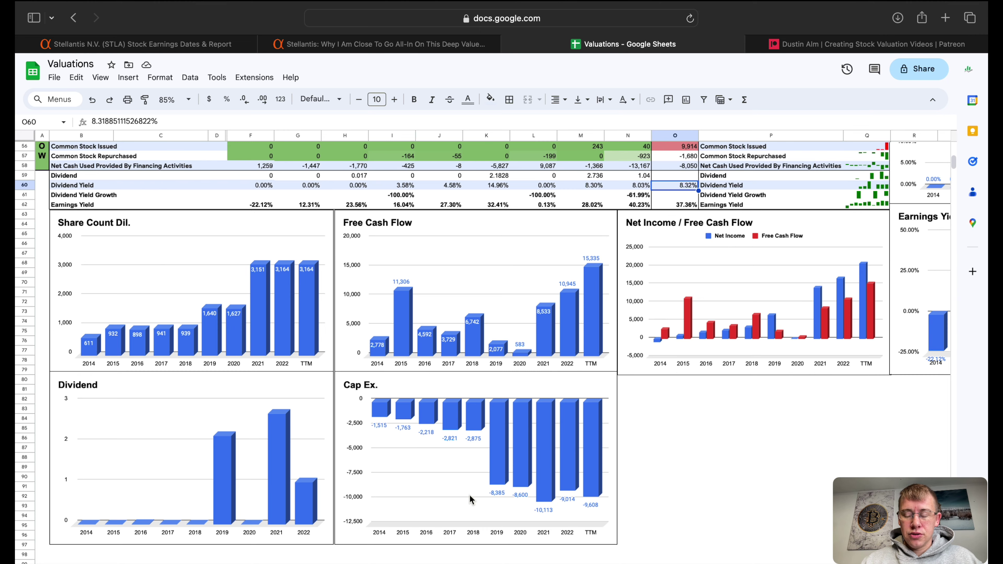
Step: Scan the Valuations sheet charts, then switch to STLA's annual balance sheet on Seeking Alpha
{"action": "scroll", "coordinate": [538, 381], "scroll_direction": "up", "scroll_amount": 10}
{"action": "scroll", "coordinate": [538, 381], "scroll_direction": "right", "scroll_amount": 10}
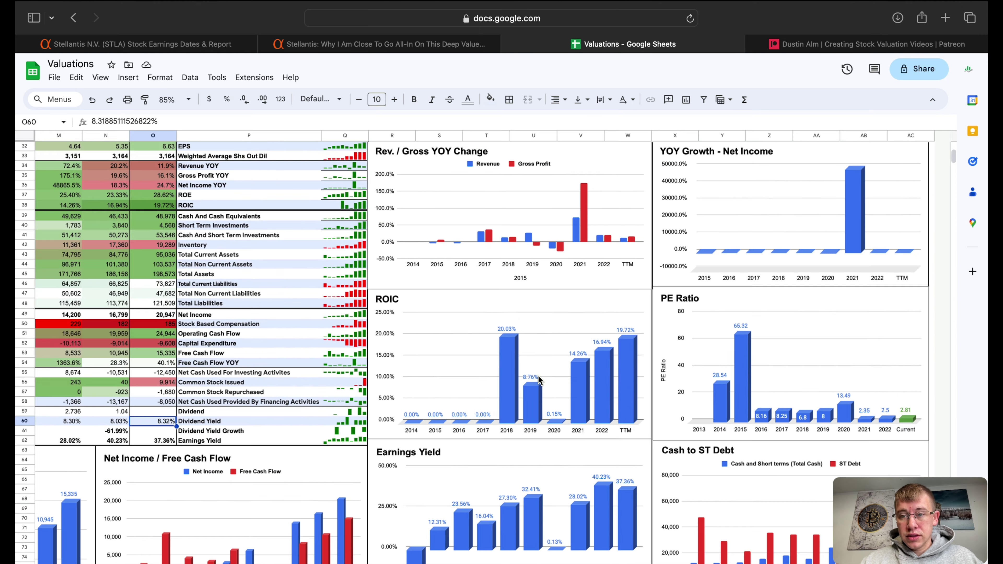
{"action": "scroll", "coordinate": [536, 380], "scroll_direction": "up", "scroll_amount": 3}
{"action": "scroll", "coordinate": [534, 384], "scroll_direction": "up", "scroll_amount": 4}
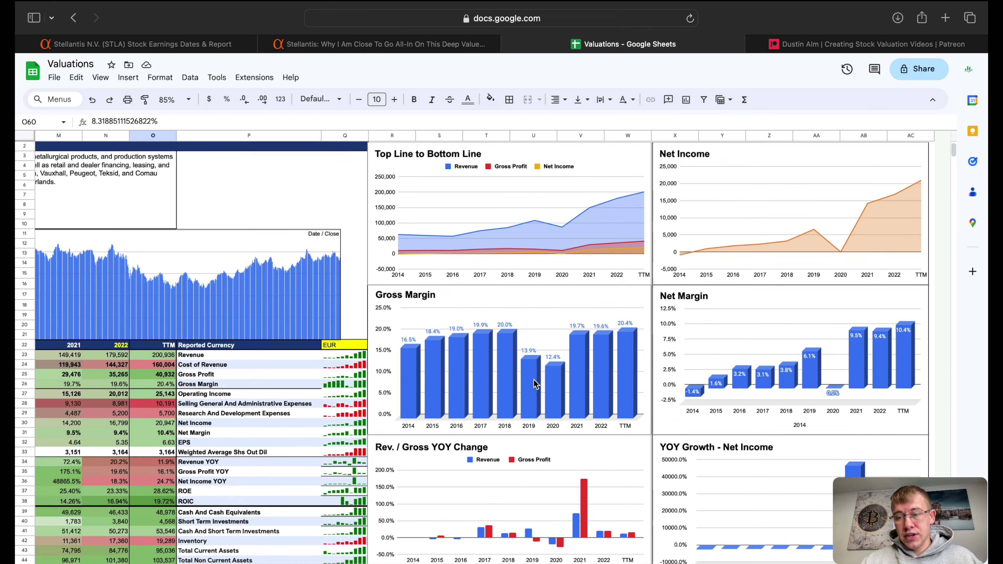
{"action": "scroll", "coordinate": [534, 384], "scroll_direction": "down", "scroll_amount": 10}
{"action": "scroll", "coordinate": [534, 382], "scroll_direction": "down", "scroll_amount": 8}
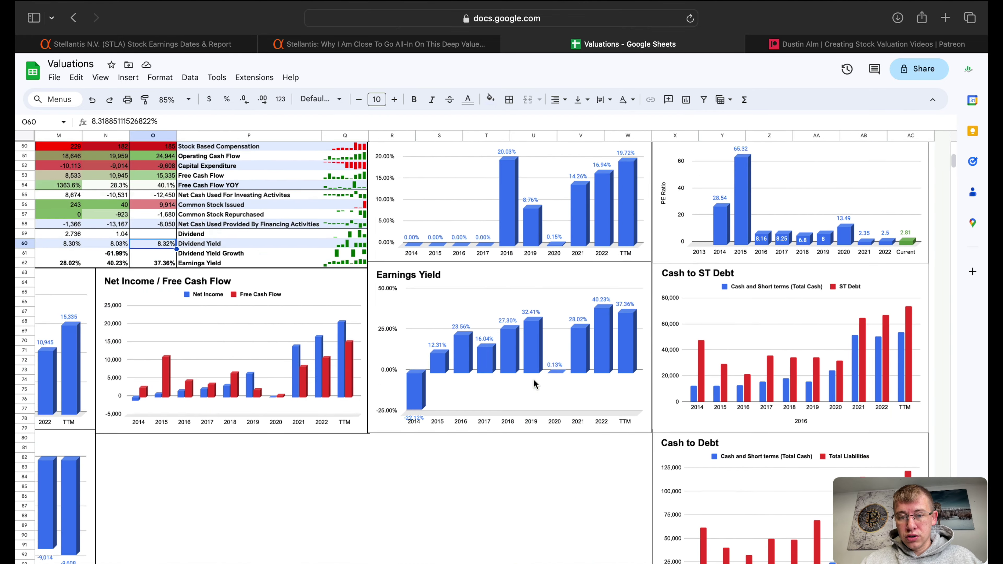
{"action": "scroll", "coordinate": [534, 383], "scroll_direction": "left", "scroll_amount": 8}
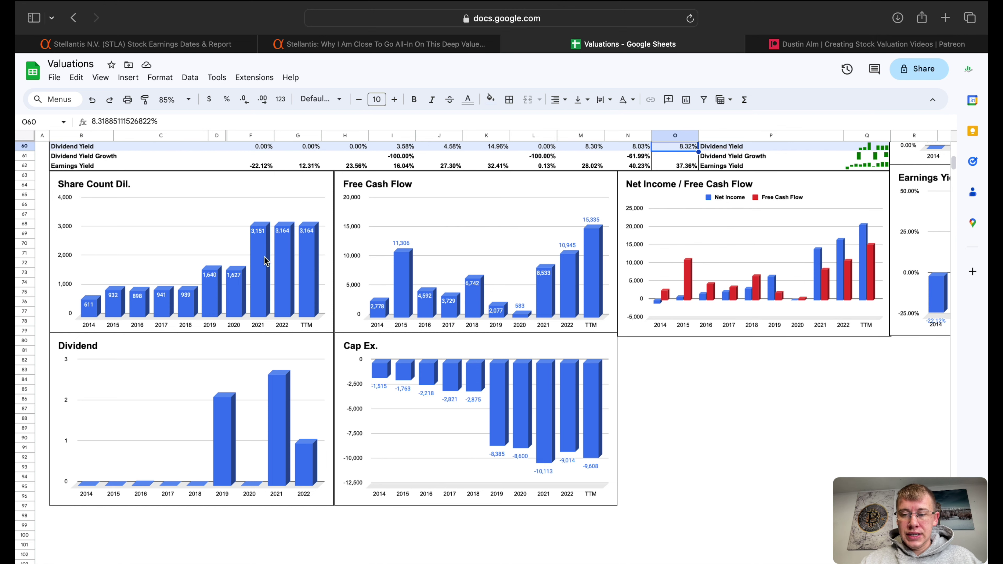
{"action": "scroll", "coordinate": [512, 231], "scroll_direction": "up", "scroll_amount": 5}
{"action": "scroll", "coordinate": [511, 231], "scroll_direction": "right", "scroll_amount": 5}
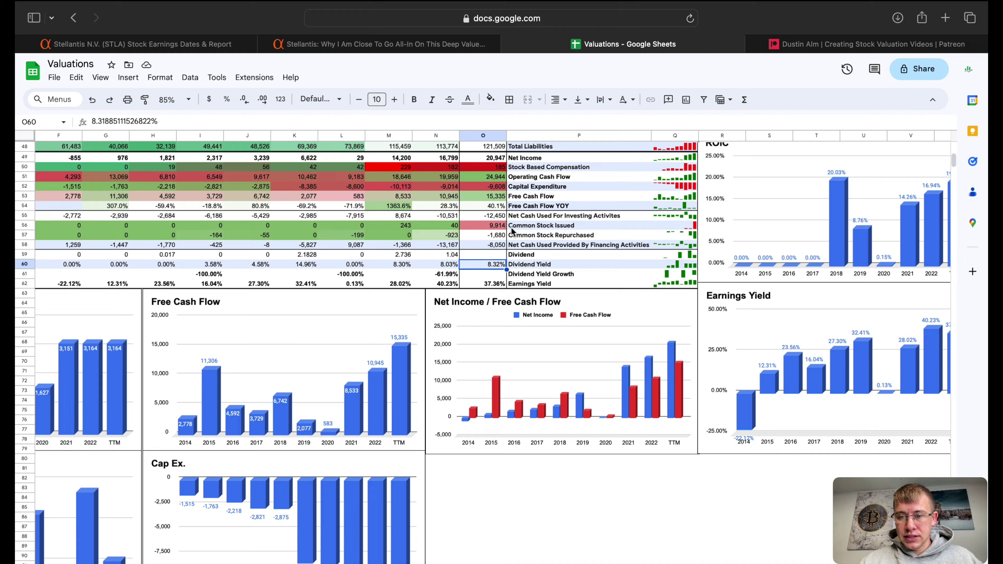
{"action": "scroll", "coordinate": [512, 231], "scroll_direction": "up", "scroll_amount": 10}
{"action": "scroll", "coordinate": [512, 231], "scroll_direction": "left", "scroll_amount": 5}
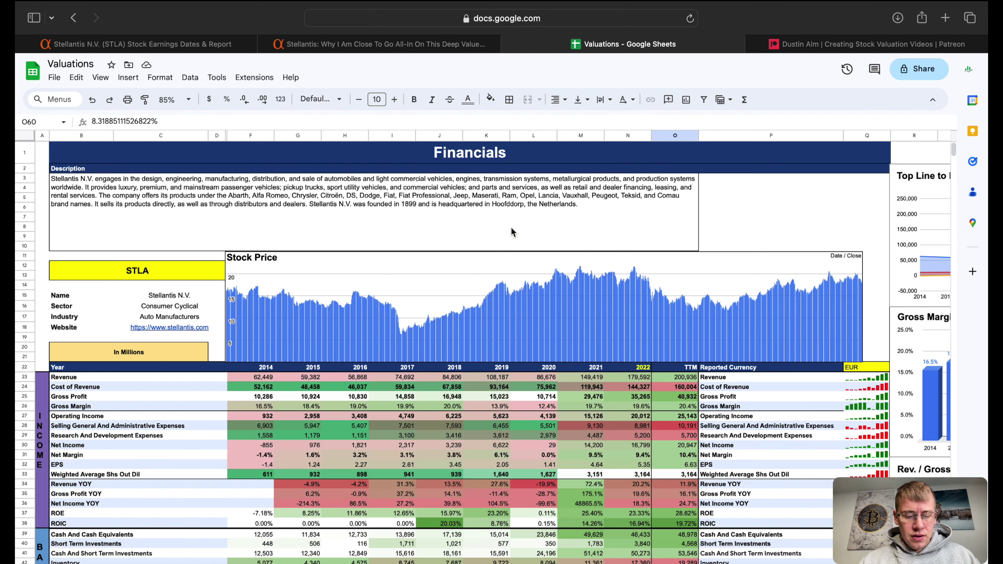
{"action": "key", "text": "ctrl+shift+Tab"}
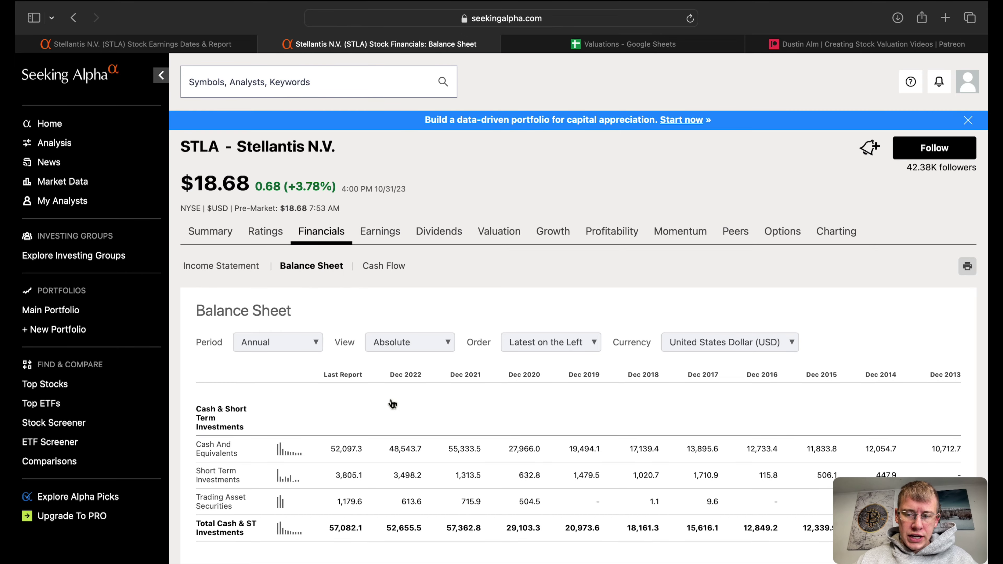
{"action": "scroll", "coordinate": [392, 403], "scroll_direction": "down", "scroll_amount": 5}
{"action": "scroll", "coordinate": [392, 403], "scroll_direction": "up", "scroll_amount": 5}
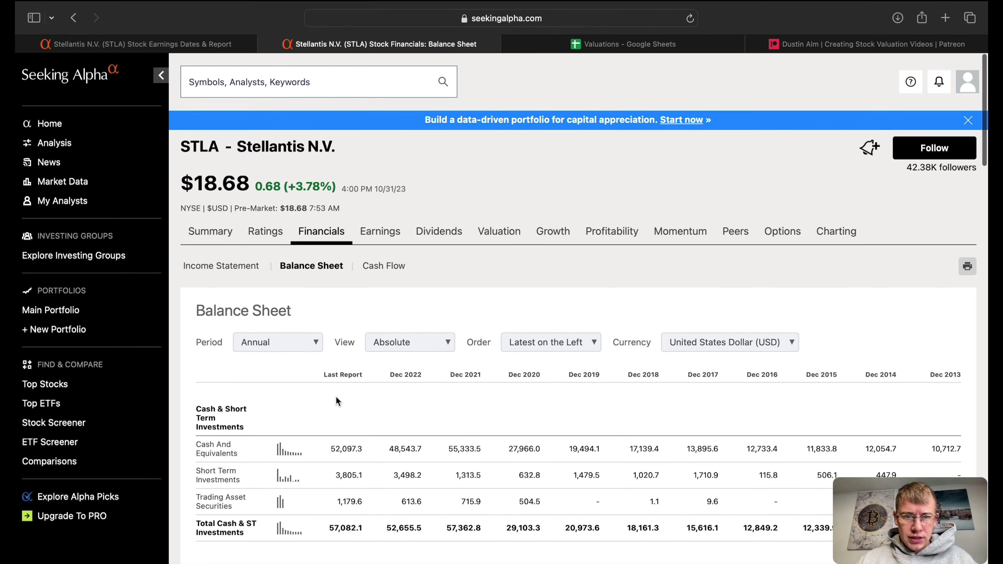
{"action": "scroll", "coordinate": [336, 401], "scroll_direction": "down", "scroll_amount": 15}
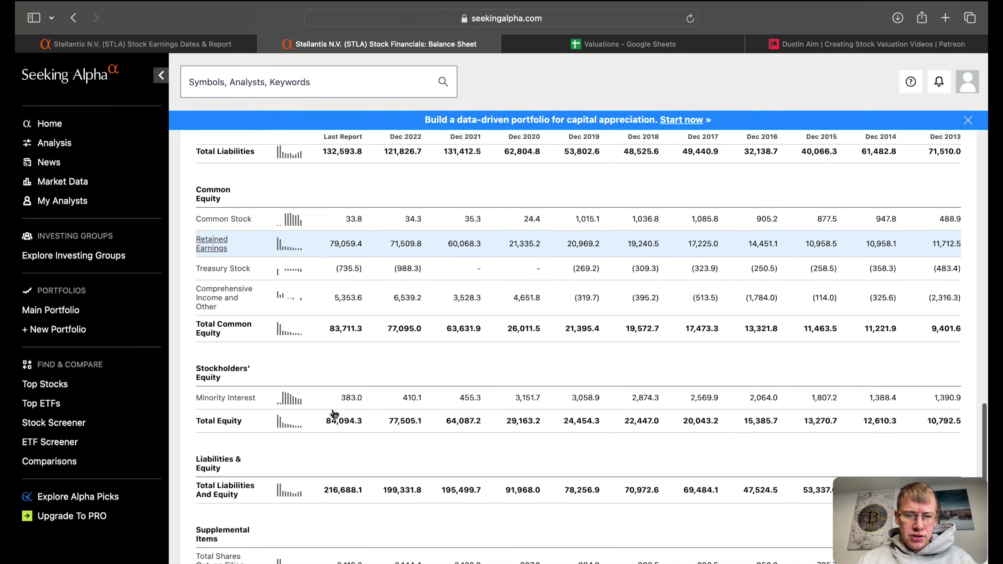
{"action": "scroll", "coordinate": [335, 414], "scroll_direction": "up", "scroll_amount": 1}
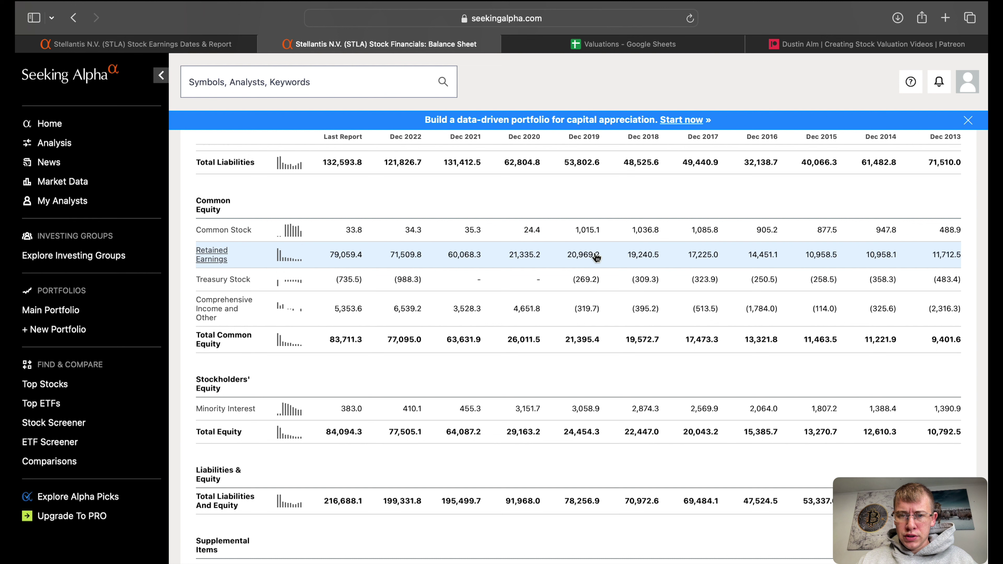
{"action": "mouse_move", "coordinate": [291, 257]}
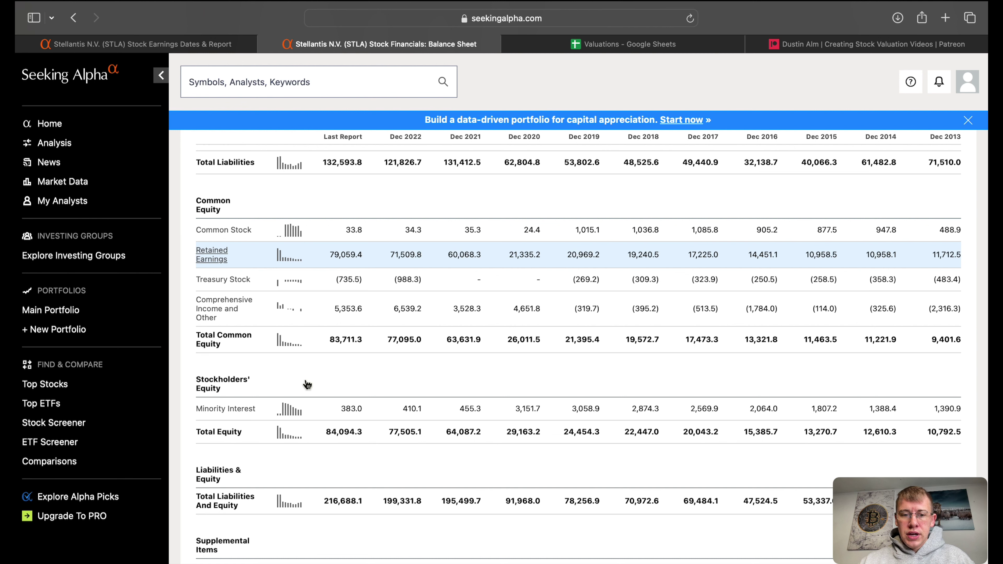
{"action": "mouse_move", "coordinate": [256, 316]}
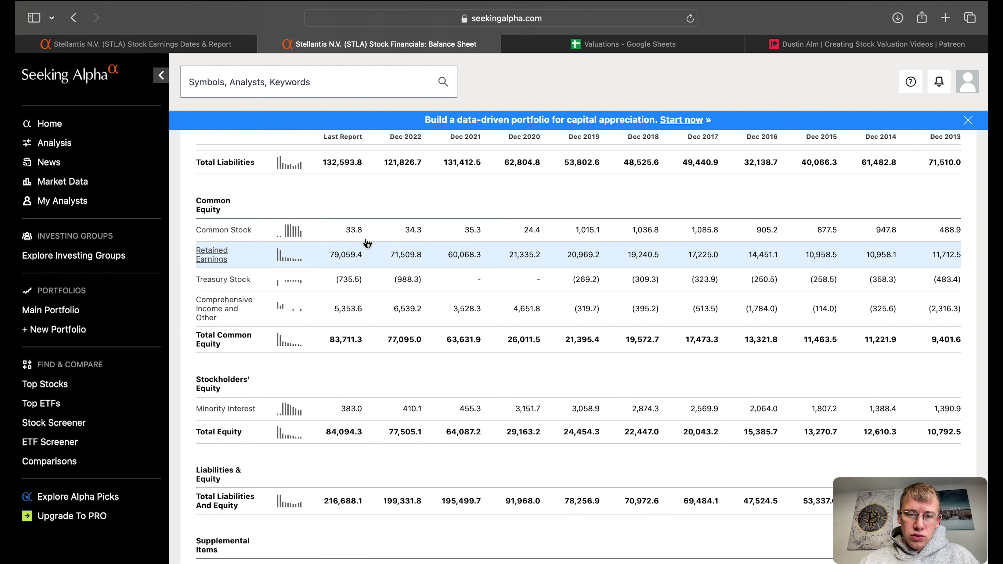
{"action": "left_click", "coordinate": [293, 258]}
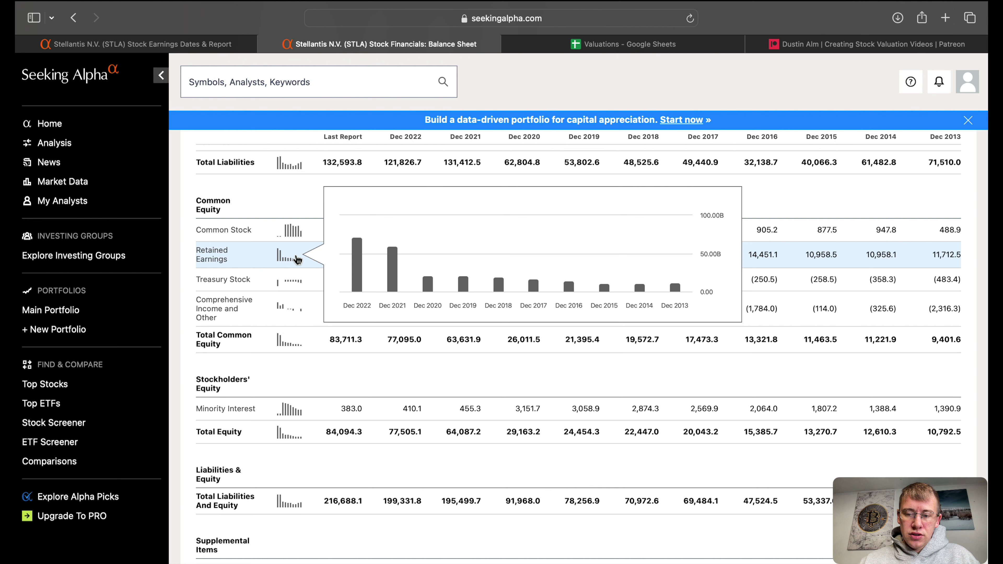
{"action": "left_click", "coordinate": [310, 389]}
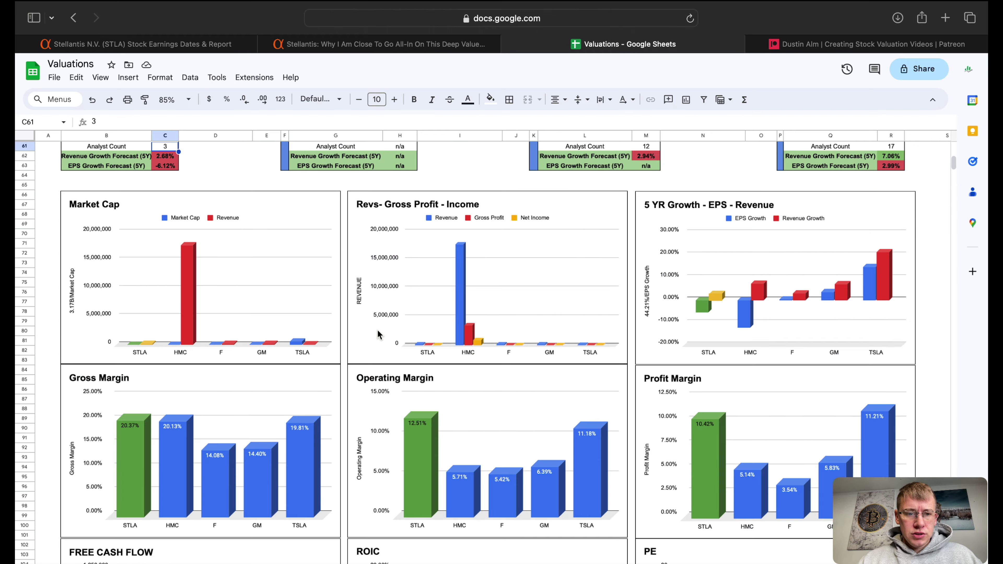
{"action": "scroll", "coordinate": [378, 330], "scroll_direction": "up", "scroll_amount": 15}
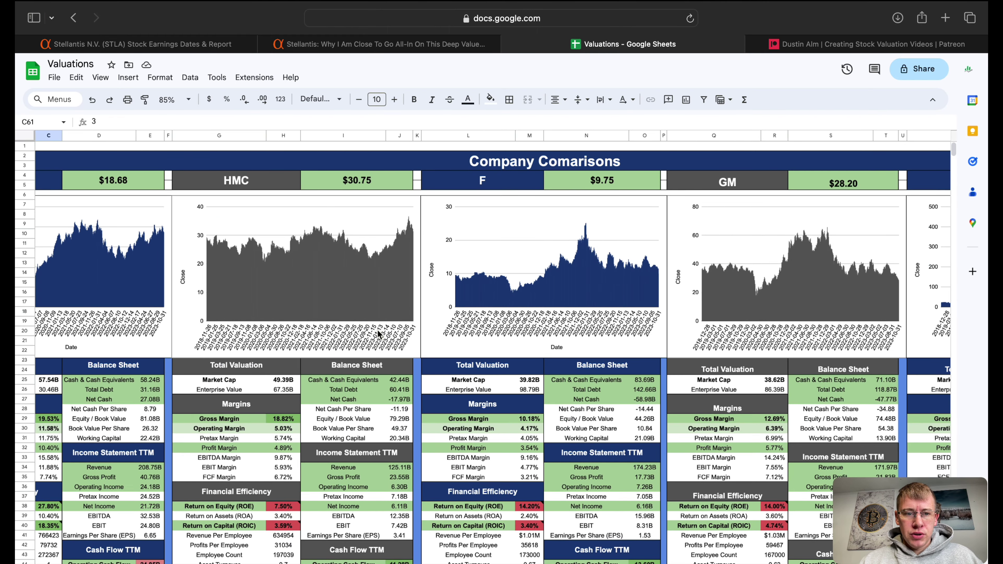
{"action": "scroll", "coordinate": [555, 251], "scroll_direction": "right", "scroll_amount": 3}
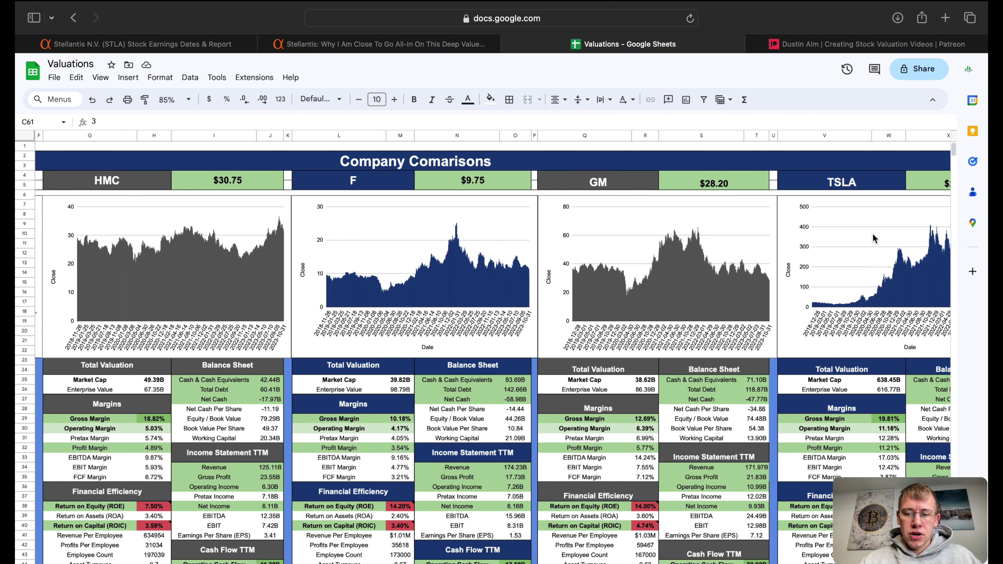
{"action": "scroll", "coordinate": [581, 196], "scroll_direction": "left", "scroll_amount": 5}
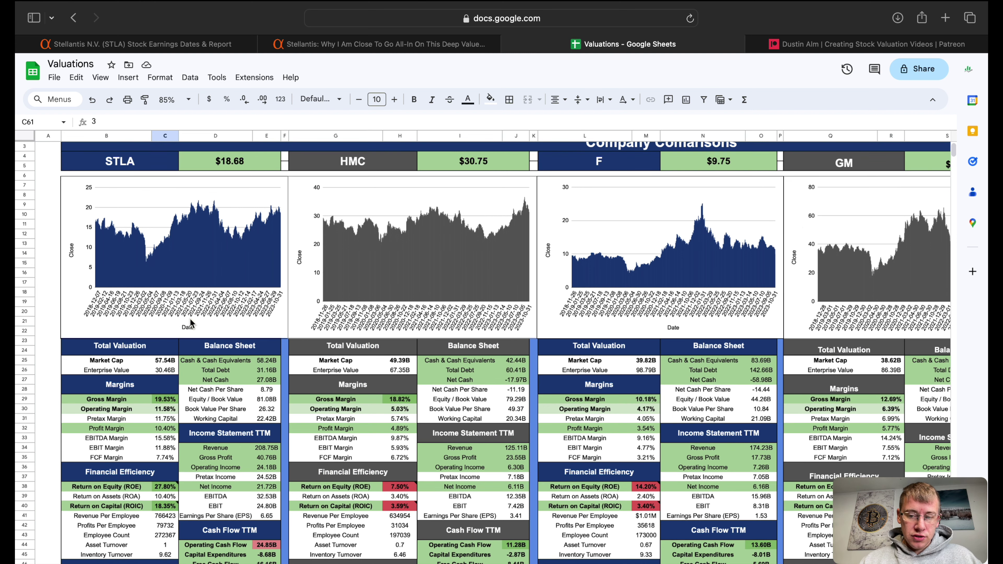
{"action": "scroll", "coordinate": [190, 323], "scroll_direction": "down", "scroll_amount": 5}
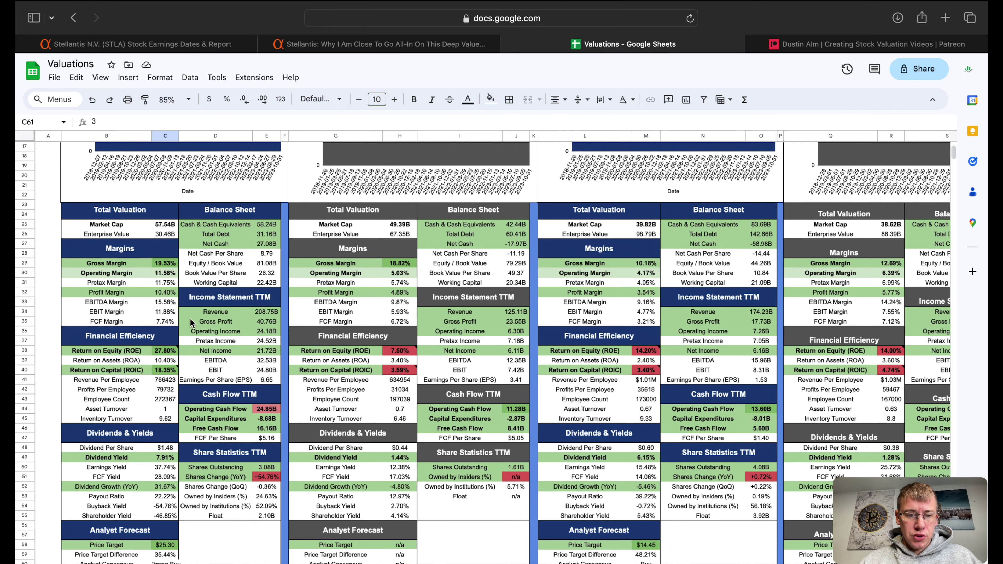
{"action": "scroll", "coordinate": [190, 323], "scroll_direction": "down", "scroll_amount": 3}
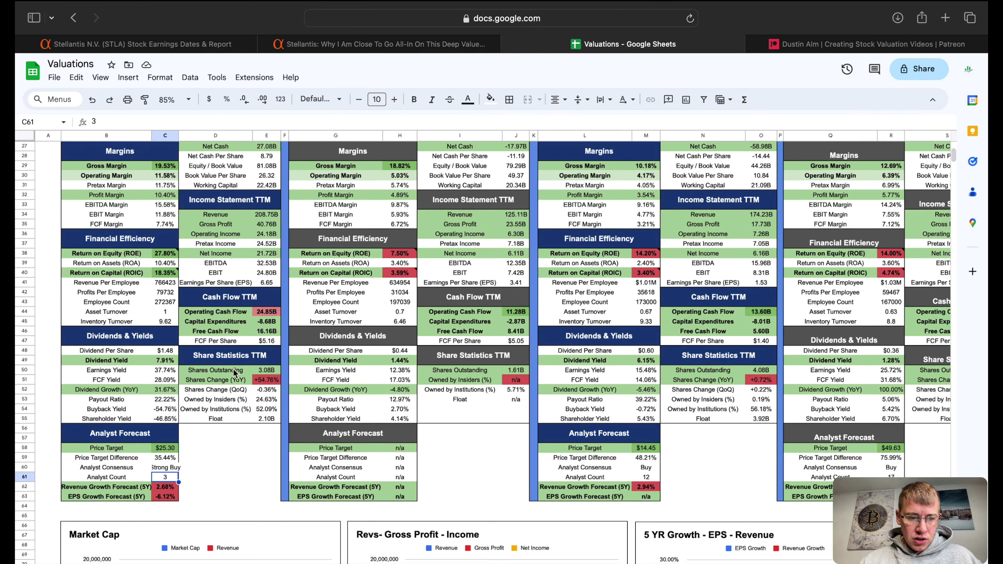
{"action": "scroll", "coordinate": [235, 373], "scroll_direction": "up", "scroll_amount": 8}
{"action": "scroll", "coordinate": [198, 403], "scroll_direction": "down", "scroll_amount": 9}
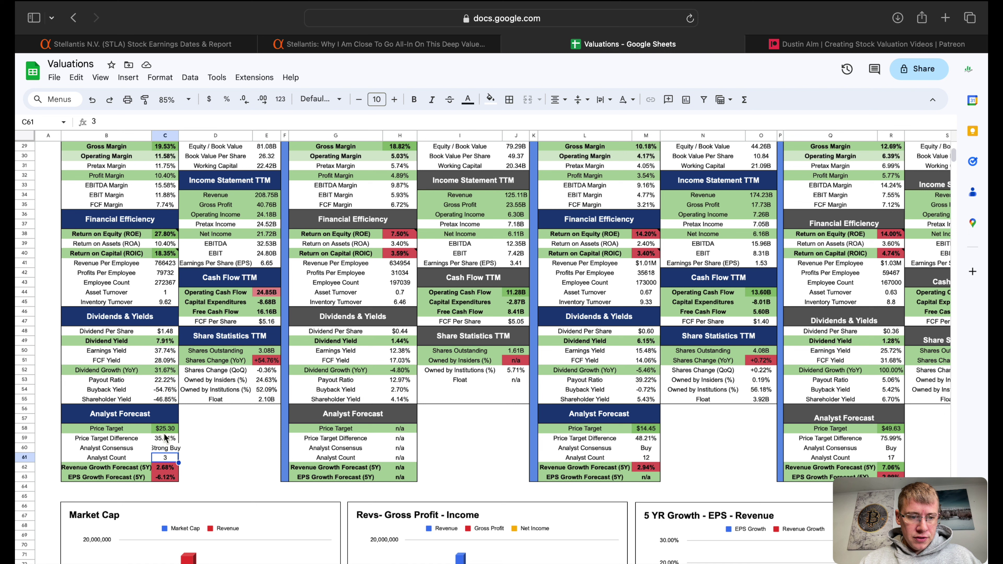
{"action": "left_click", "coordinate": [265, 294]}
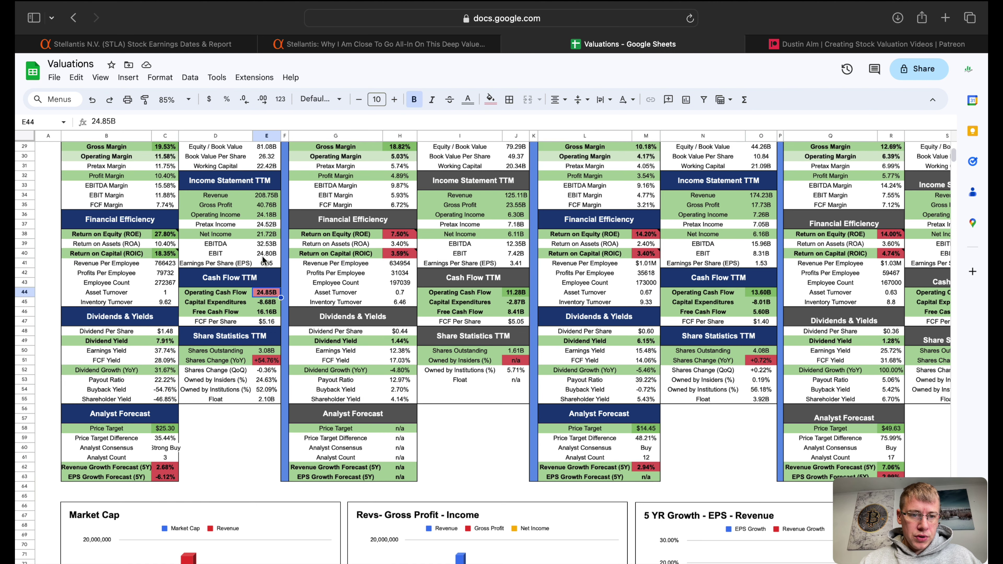
{"action": "left_click", "coordinate": [266, 235]}
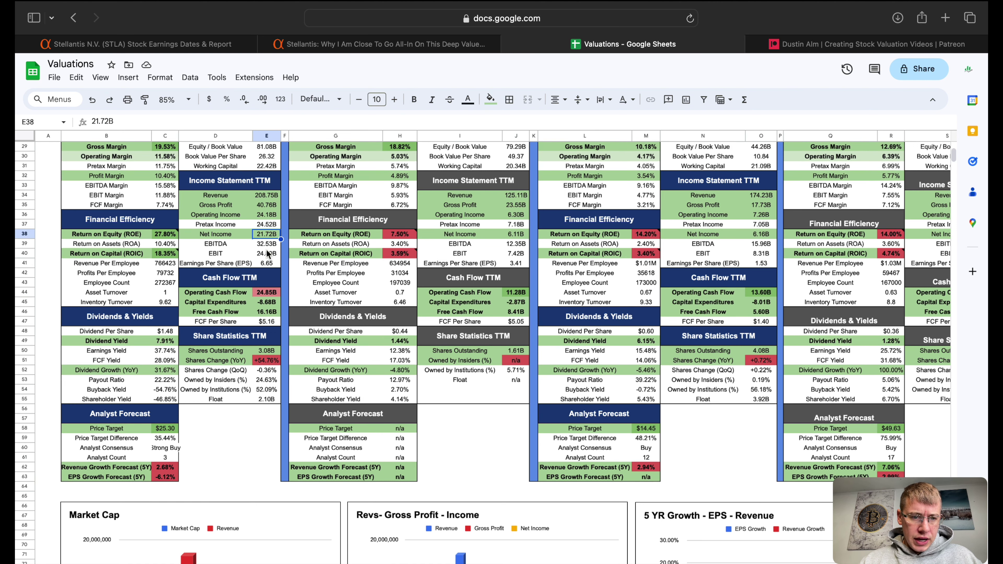
{"action": "left_click", "coordinate": [267, 360]}
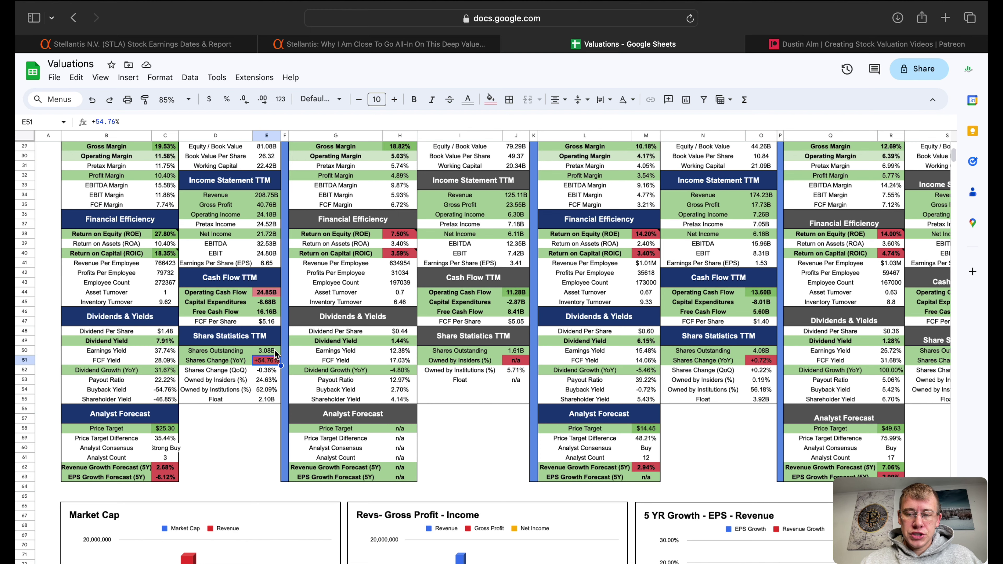
{"action": "scroll", "coordinate": [180, 477], "scroll_direction": "down", "scroll_amount": 3}
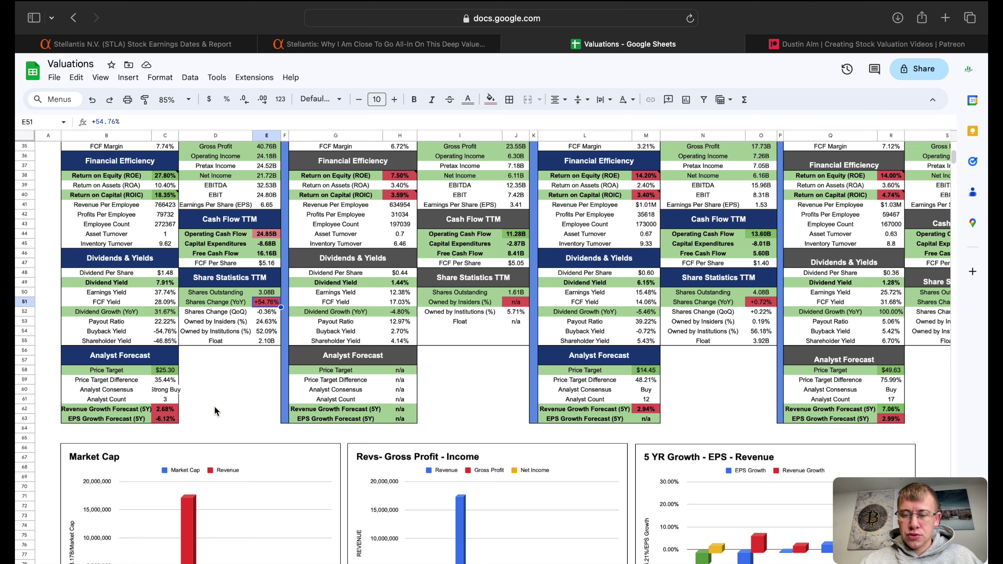
{"action": "scroll", "coordinate": [322, 370], "scroll_direction": "down", "scroll_amount": 10}
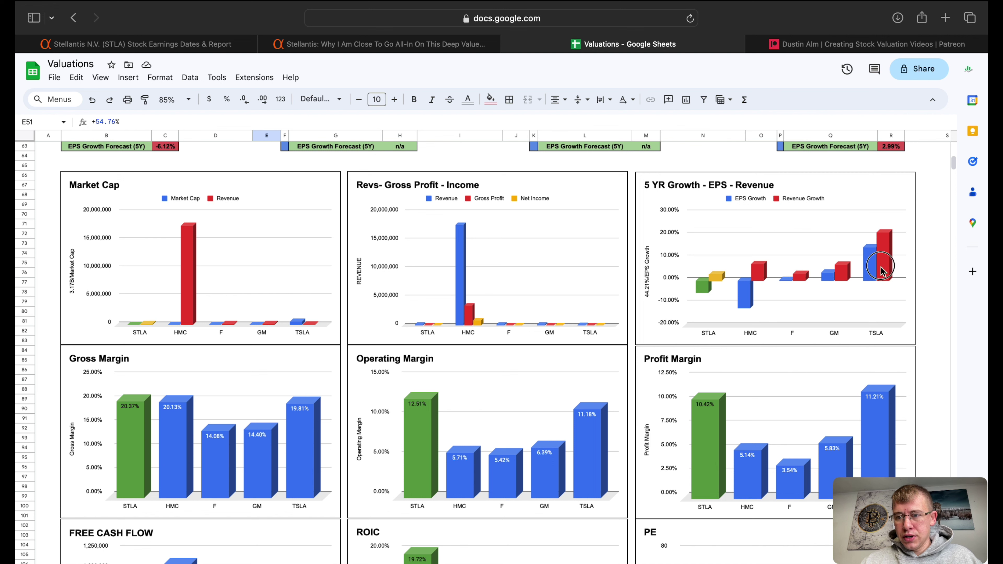
{"action": "left_click", "coordinate": [874, 271]}
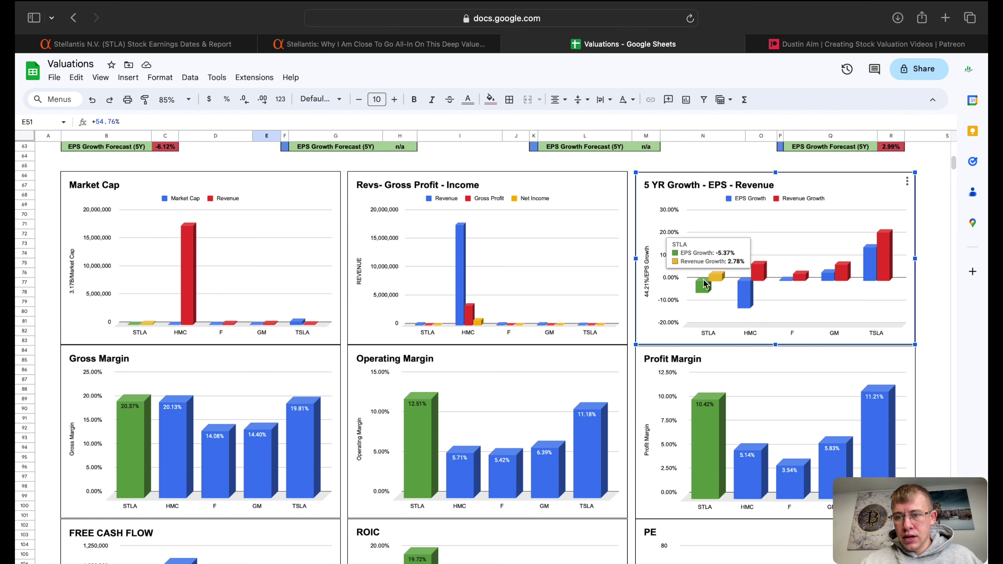
{"action": "mouse_move", "coordinate": [743, 270]}
{"action": "mouse_move", "coordinate": [707, 287]}
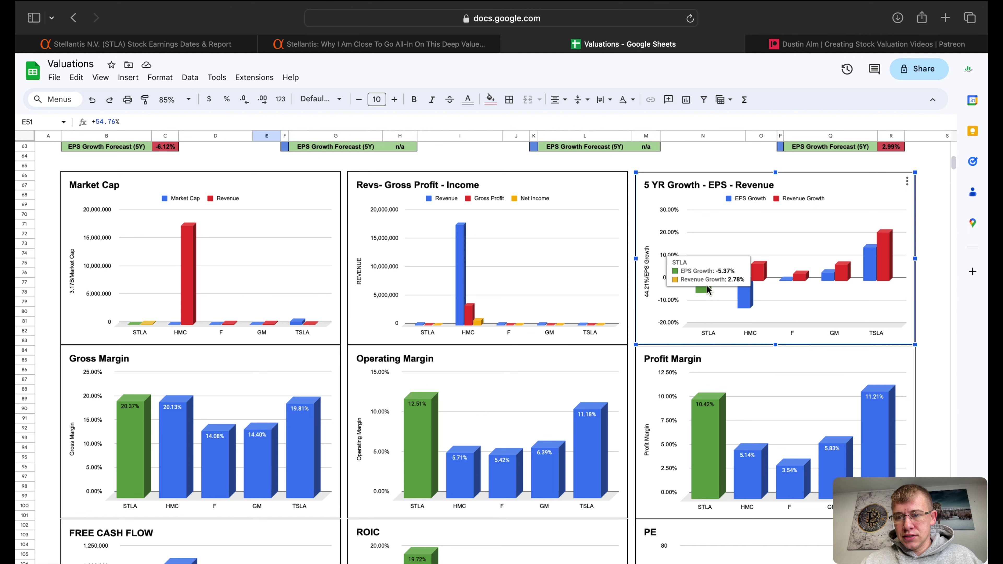
{"action": "mouse_move", "coordinate": [748, 304]}
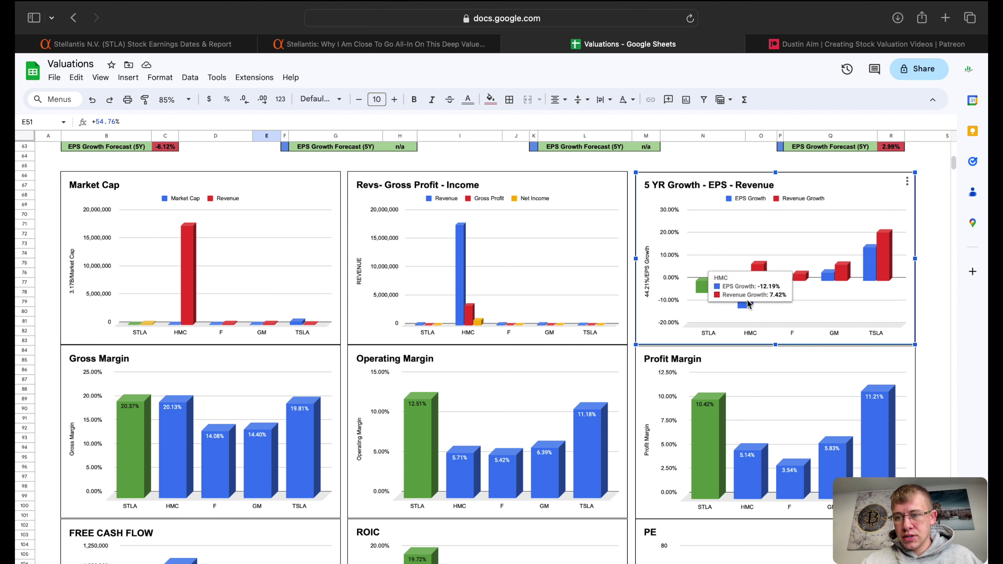
{"action": "mouse_move", "coordinate": [666, 273]}
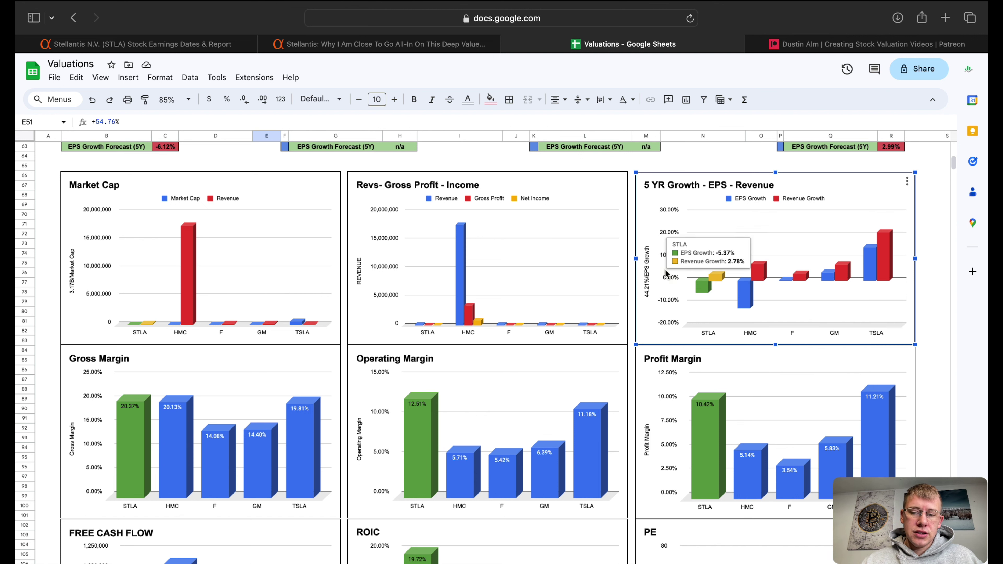
{"action": "scroll", "coordinate": [131, 385], "scroll_direction": "down", "scroll_amount": 3}
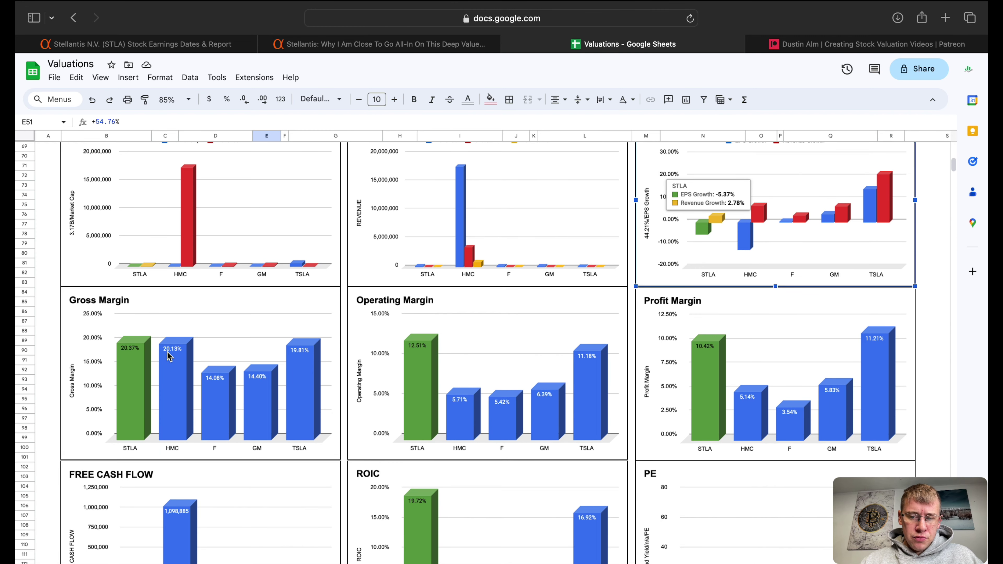
{"action": "scroll", "coordinate": [168, 356], "scroll_direction": "down", "scroll_amount": 2}
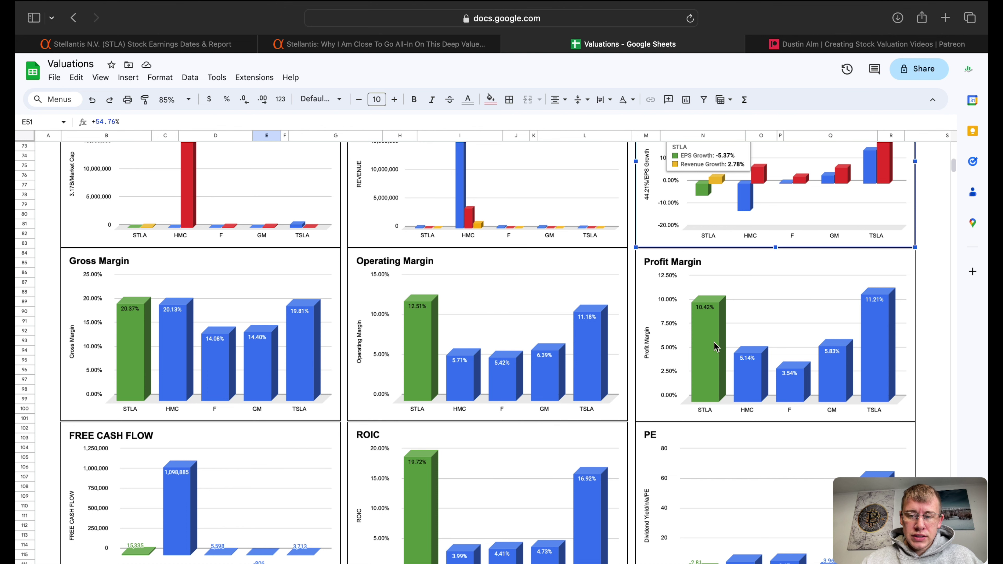
{"action": "scroll", "coordinate": [714, 347], "scroll_direction": "down", "scroll_amount": 2}
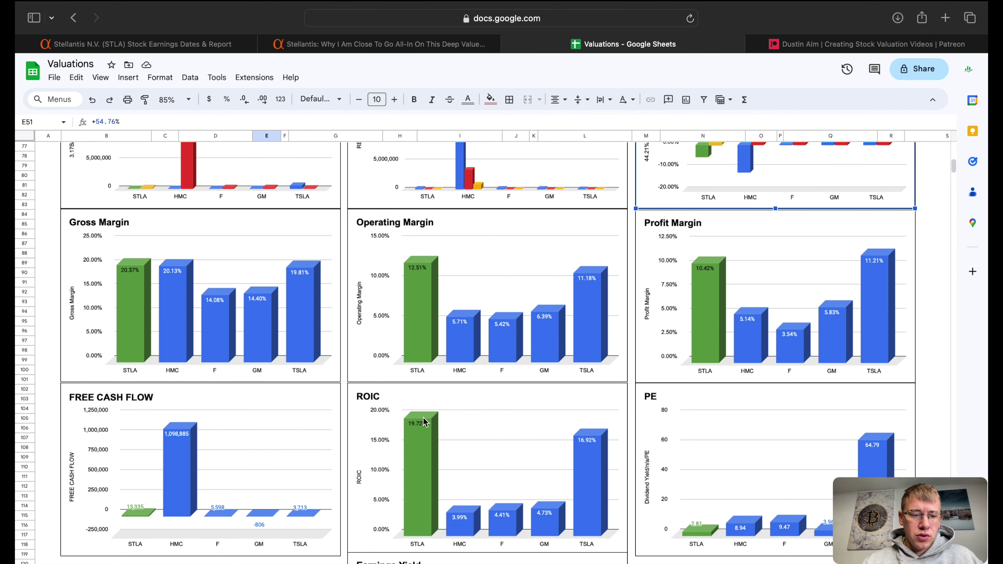
Step: Deselect the 5 YR Growth chart and scroll through peer charts showing STLA's 2.81 PE and 37.36% earnings yield
{"action": "scroll", "coordinate": [169, 497], "scroll_direction": "down", "scroll_amount": 3}
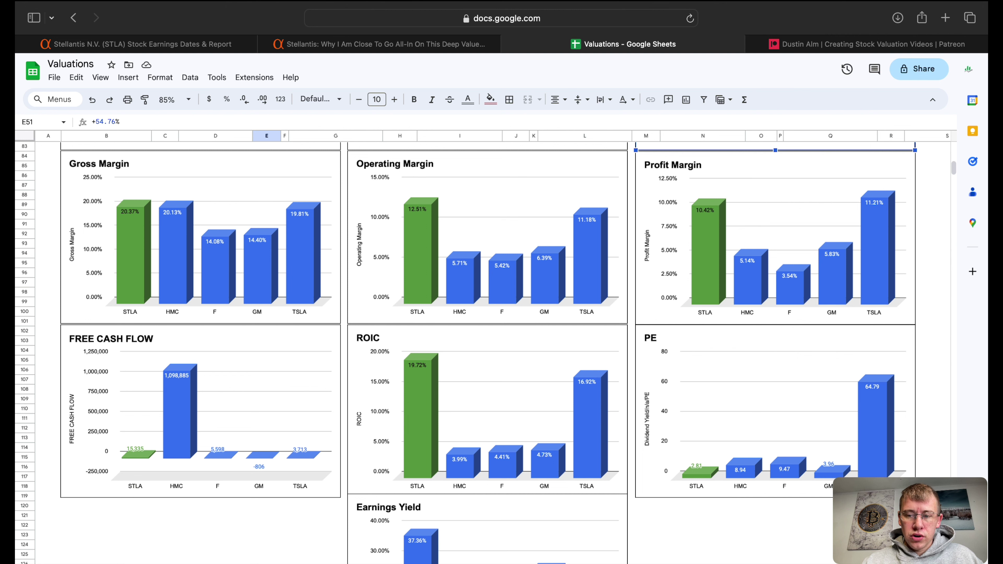
{"action": "key", "text": "Escape"}
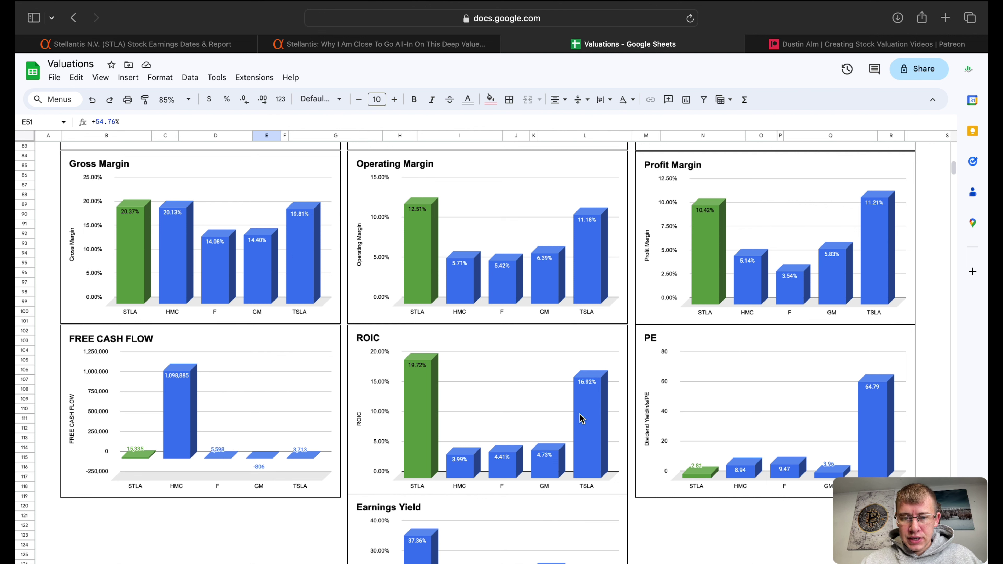
{"action": "scroll", "coordinate": [768, 411], "scroll_direction": "down", "scroll_amount": 2}
{"action": "scroll", "coordinate": [768, 411], "scroll_direction": "down", "scroll_amount": 3}
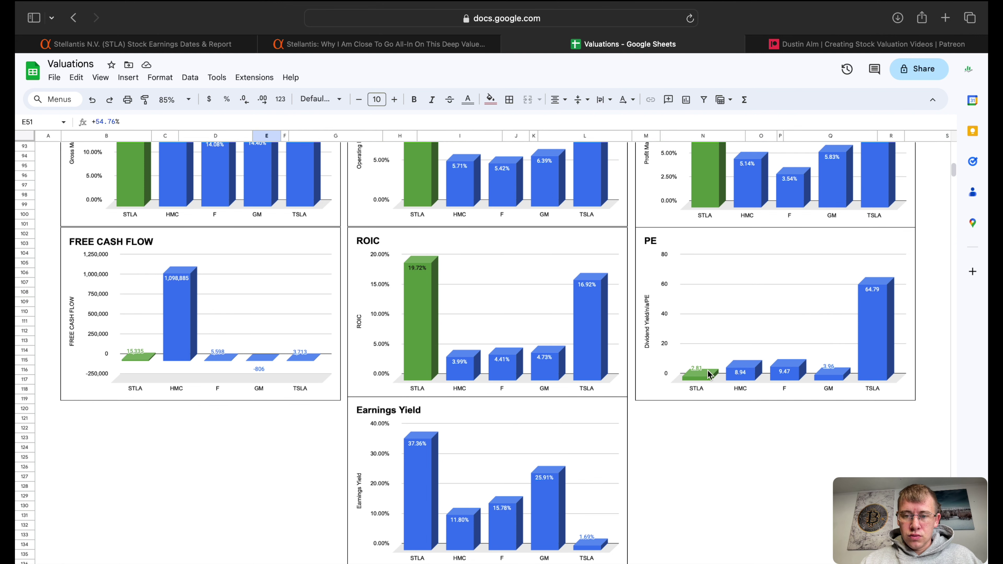
{"action": "scroll", "coordinate": [515, 464], "scroll_direction": "down", "scroll_amount": 3}
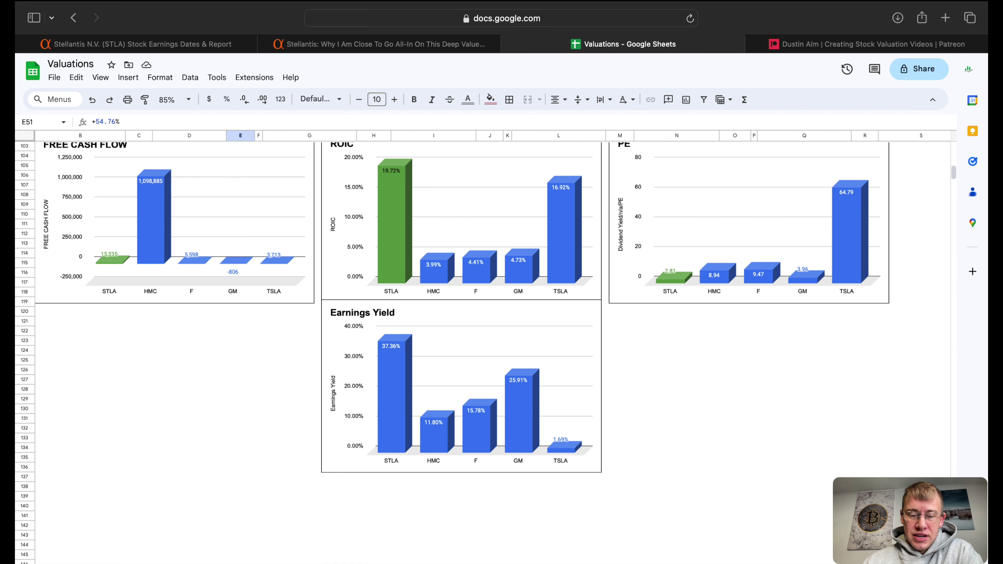
{"action": "left_click", "coordinate": [257, 563]}
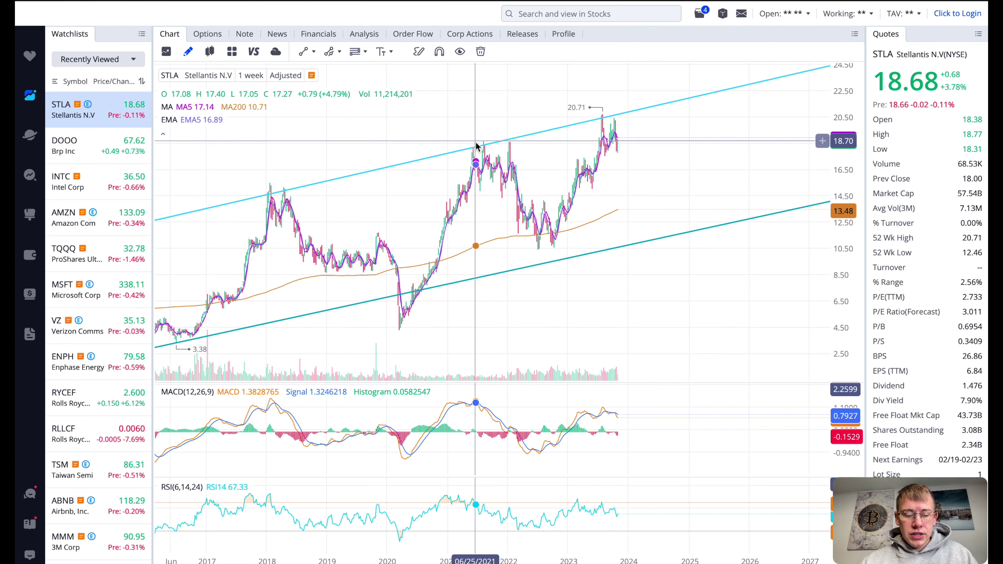
{"action": "key", "text": "super+Tab"}
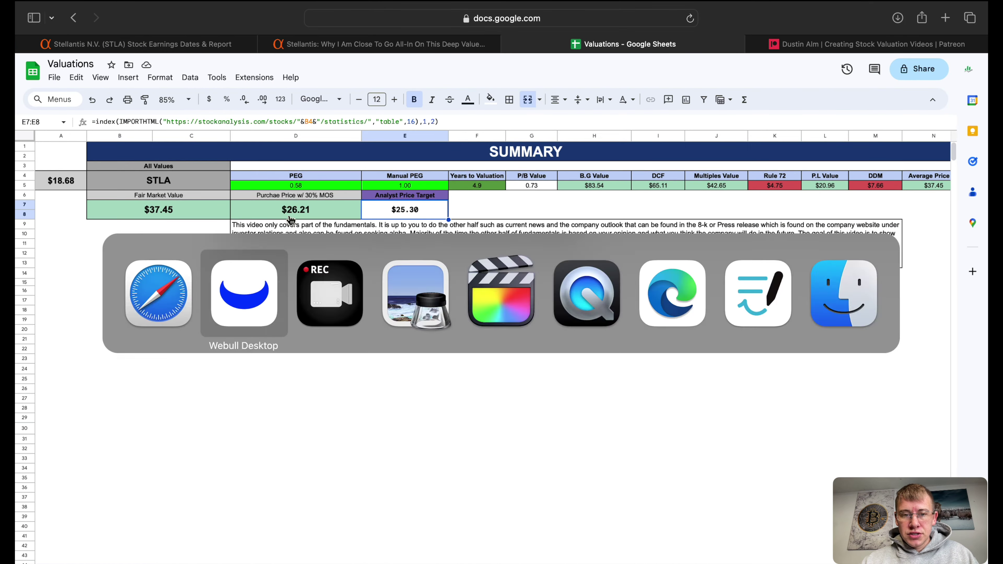
{"action": "key", "text": "super+Tab"}
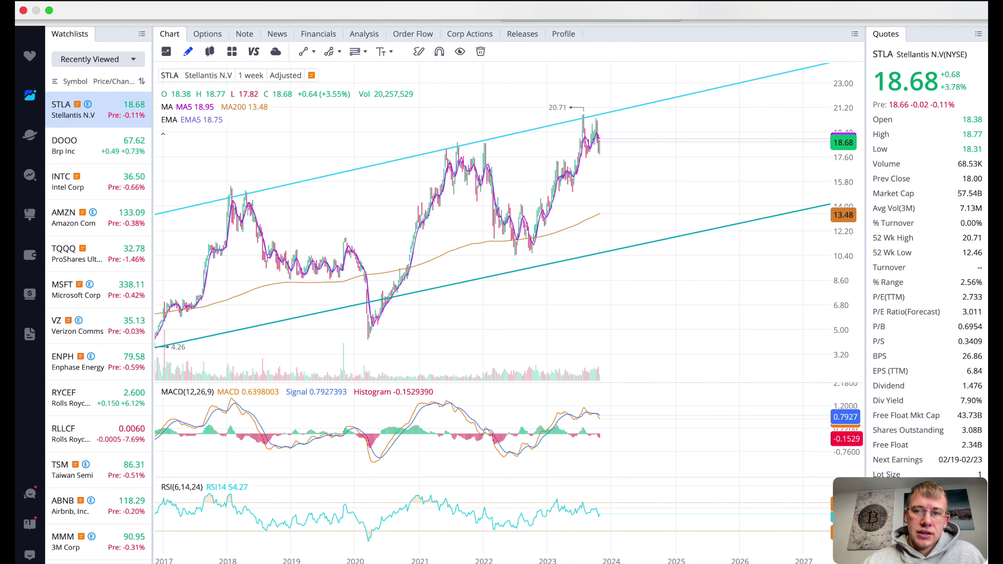